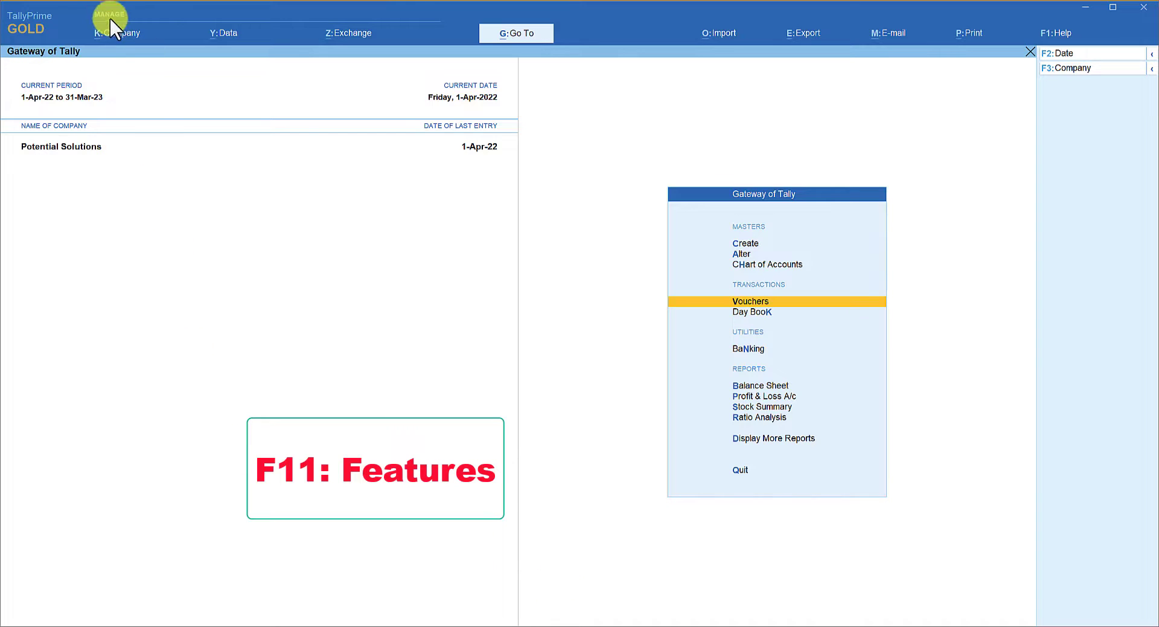
# Step: Turn on Show more features in the company features of Potential Solutions
pyautogui.click(112, 33)
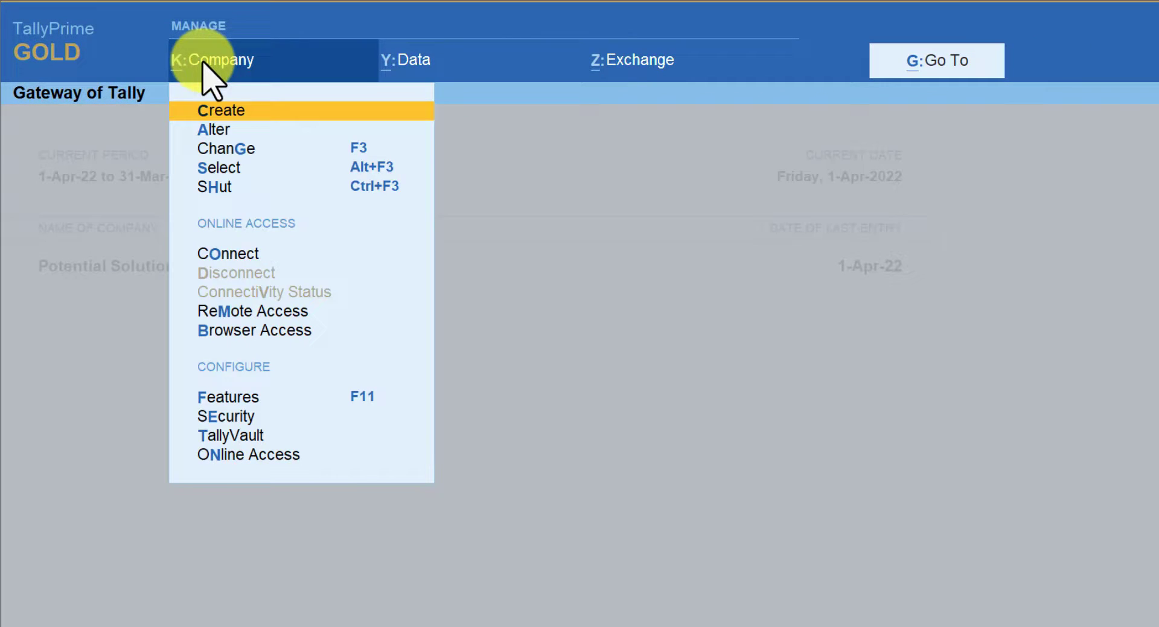
pyautogui.click(219, 396)
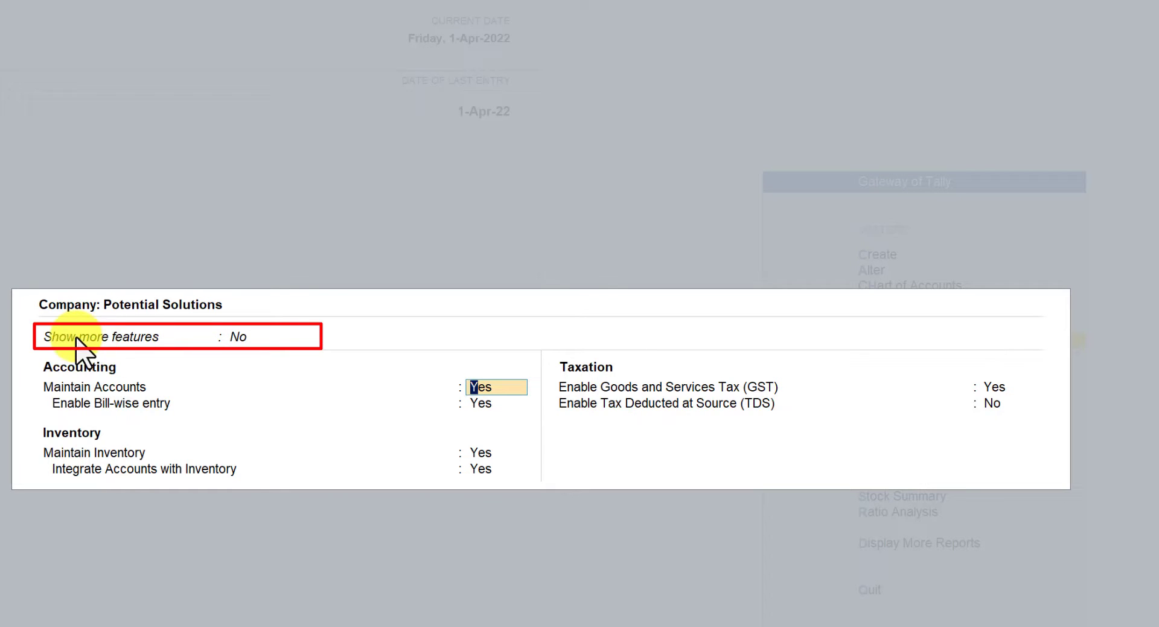
pyautogui.click(250, 338)
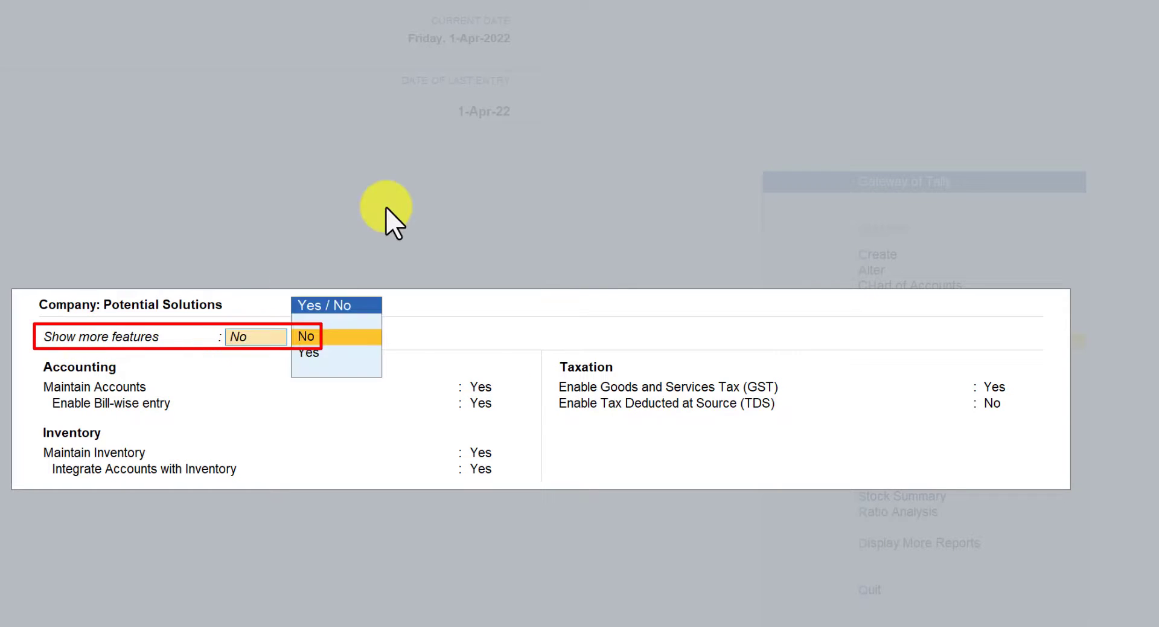
pyautogui.press('Down')
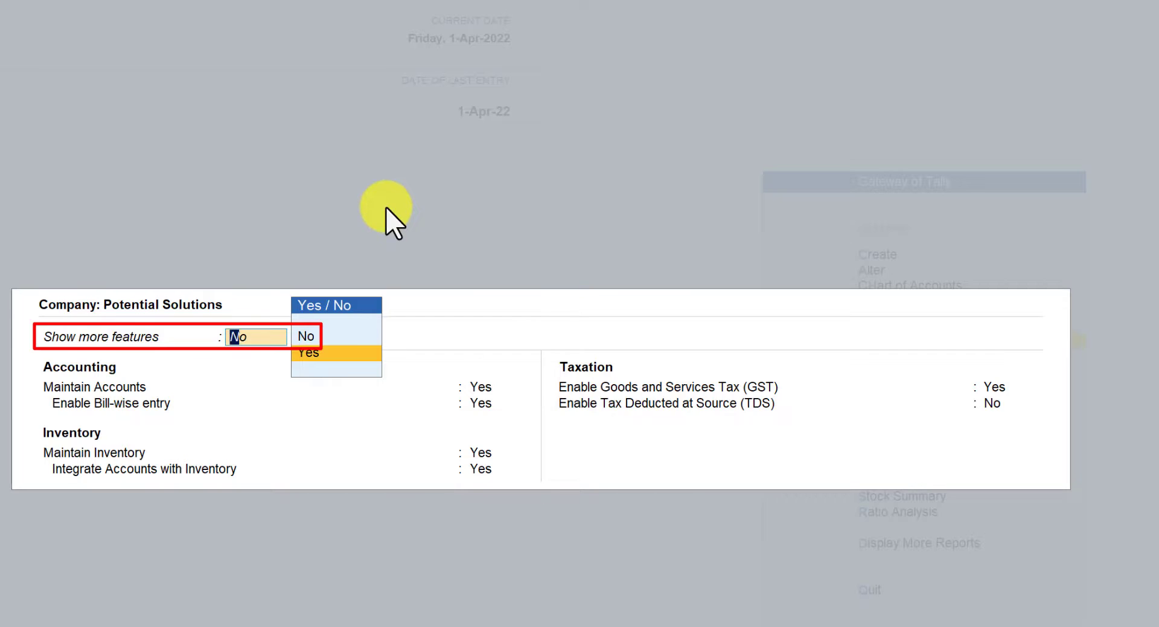
pyautogui.press('Return')
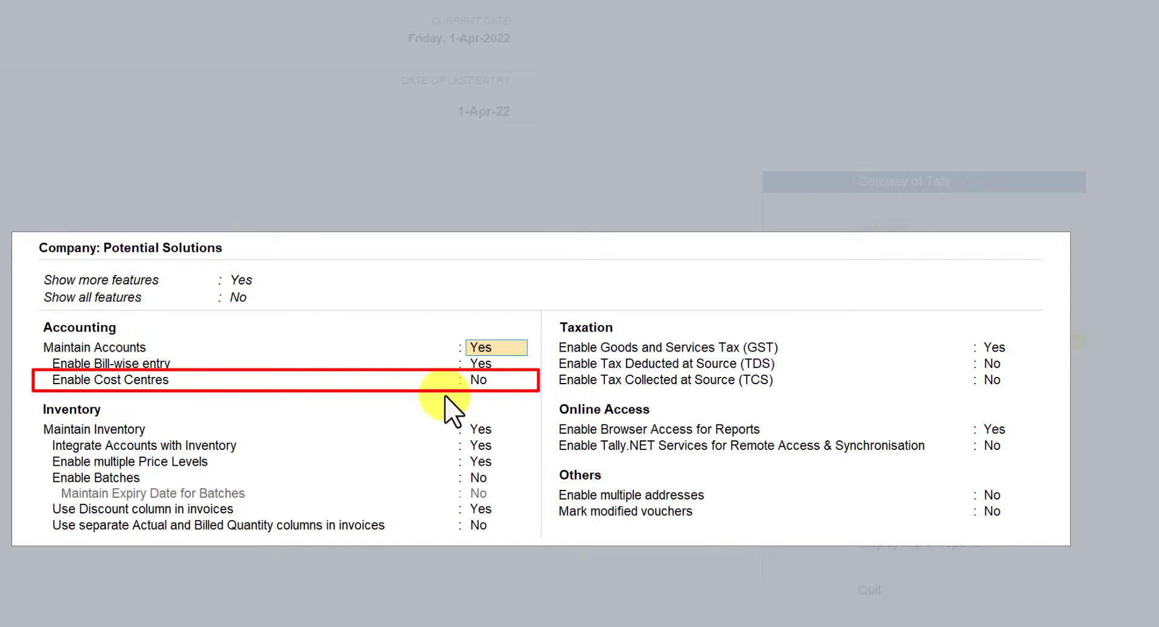
# Step: Set Enable Cost Centres to Yes for the company and save the feature settings
pyautogui.click(481, 380)
pyautogui.write('y')
pyautogui.press('Return')
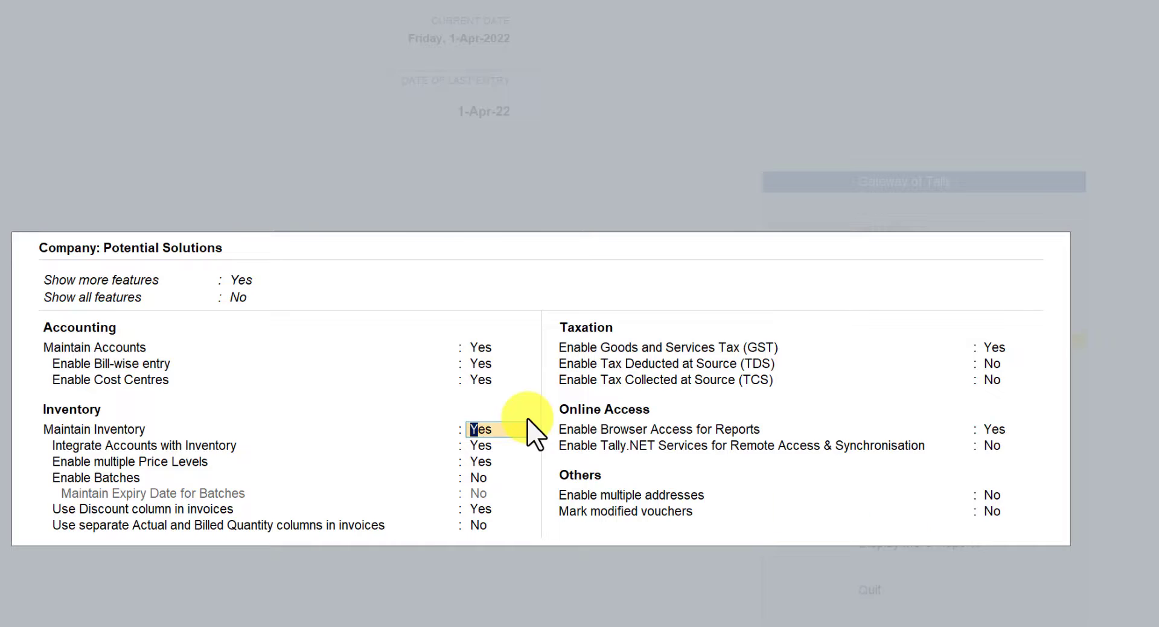
pyautogui.hotkey('ctrl', 'a')
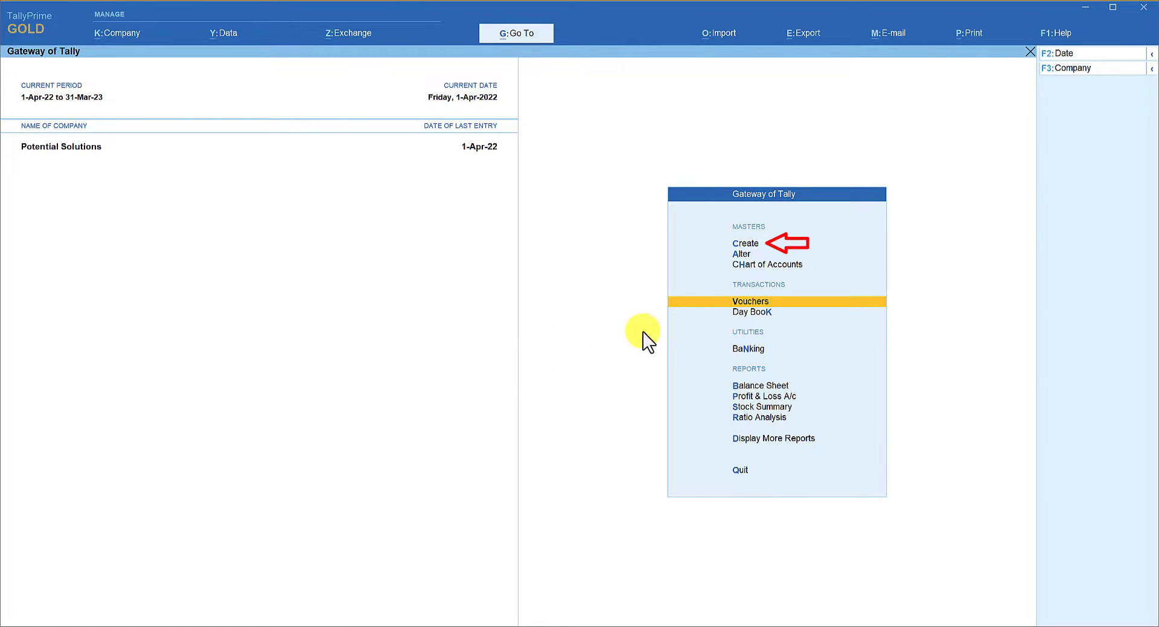
# Step: Create a cost centre master named after the first person, with no alias, under Primary
pyautogui.click(749, 243)
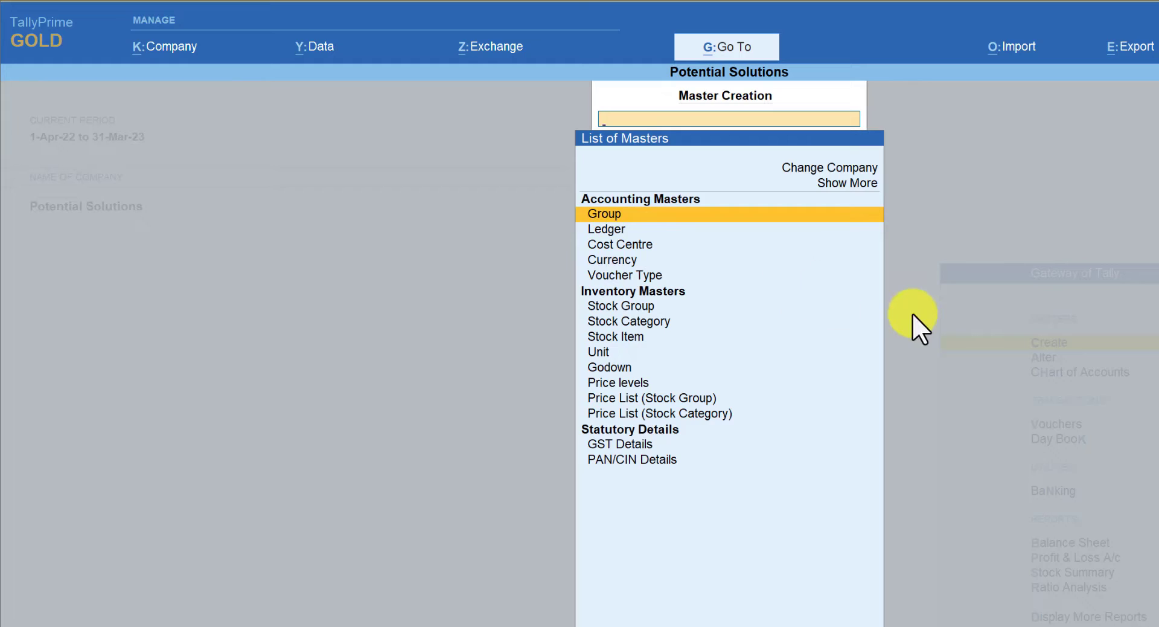
pyautogui.press('Down')
pyautogui.press('Down')
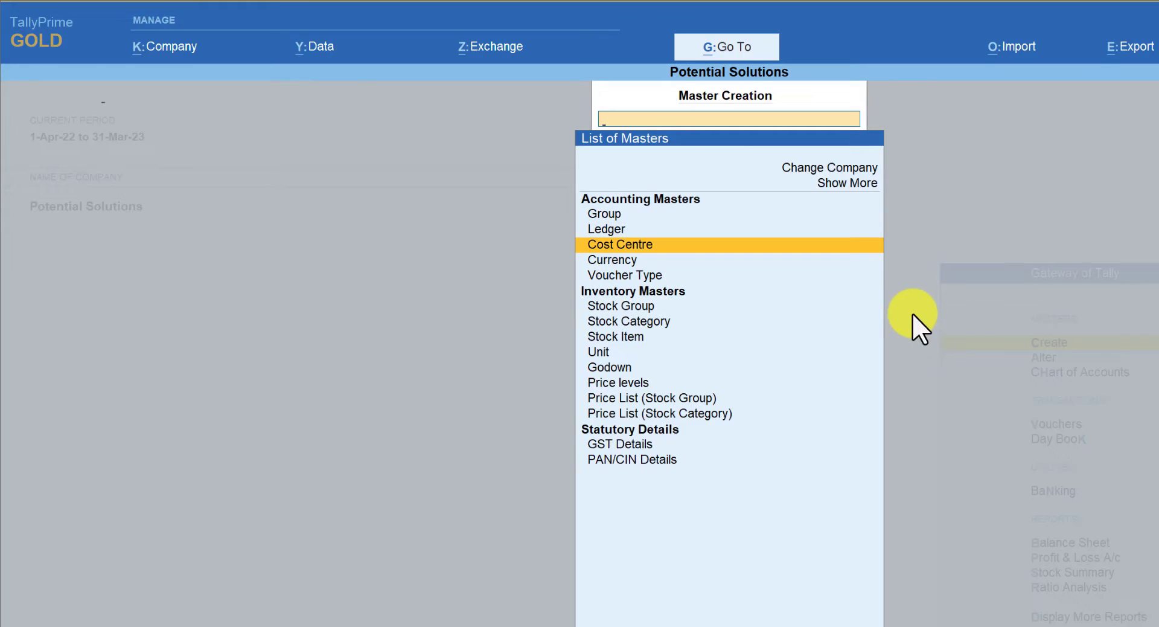
pyautogui.press('Return')
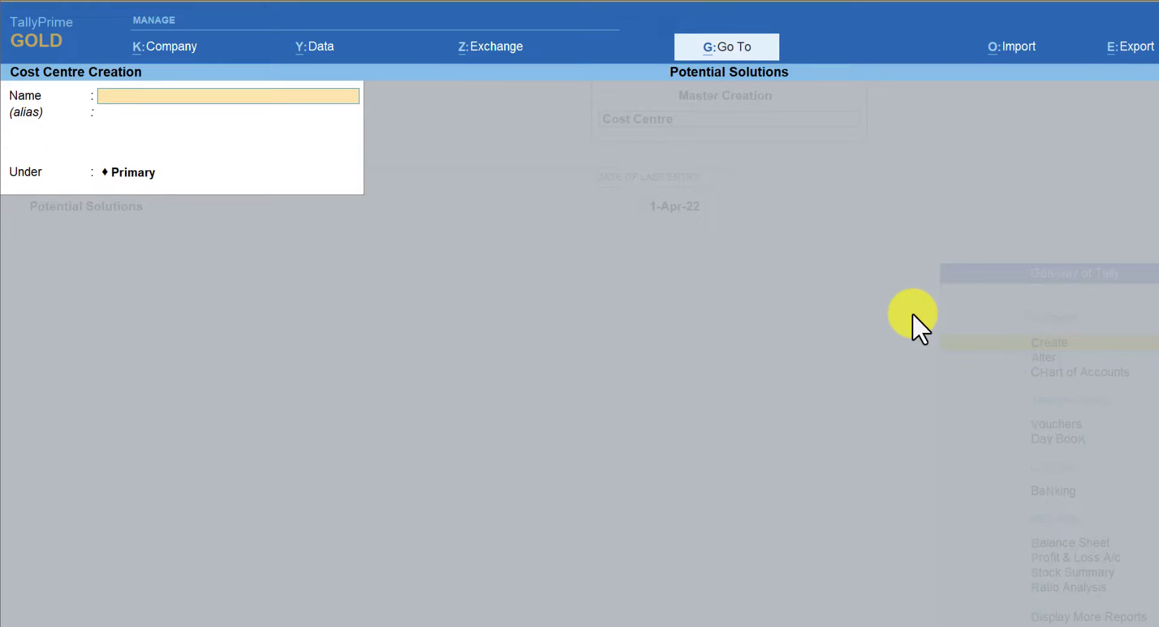
pyautogui.write('Arun')
pyautogui.press('Return')
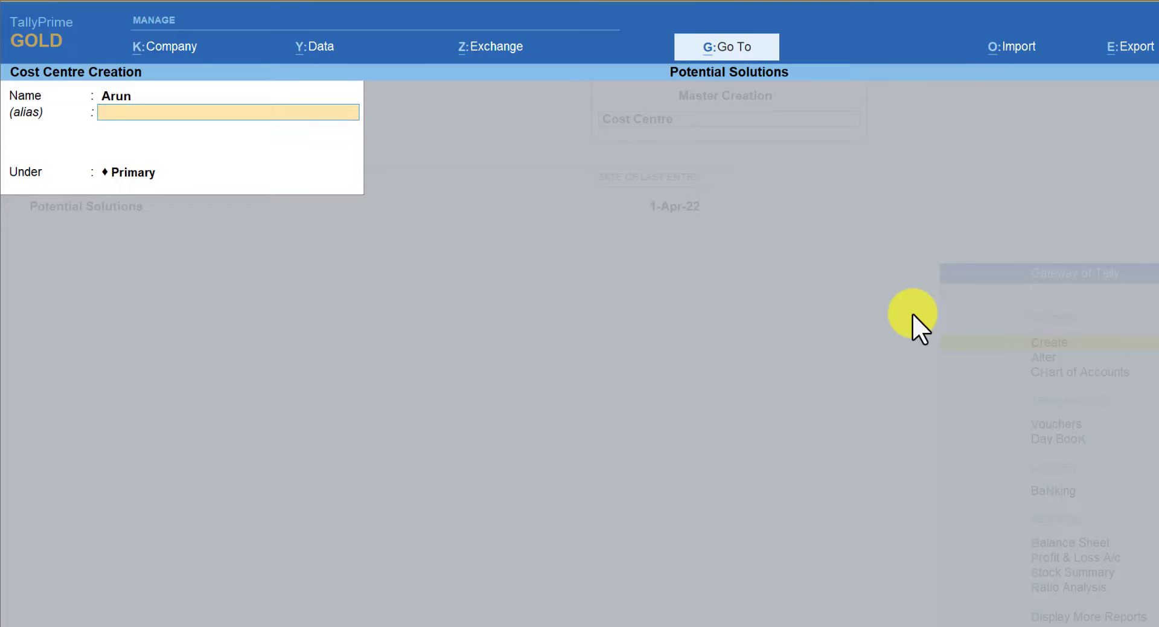
pyautogui.press('Return')
pyautogui.press('Return')
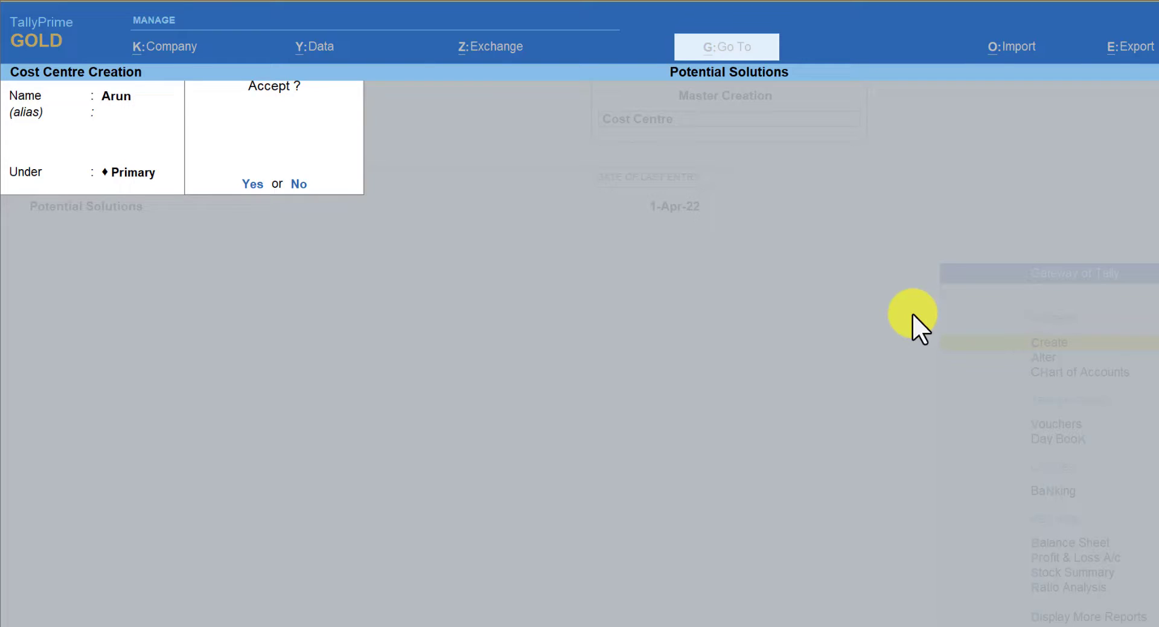
pyautogui.press('Return')
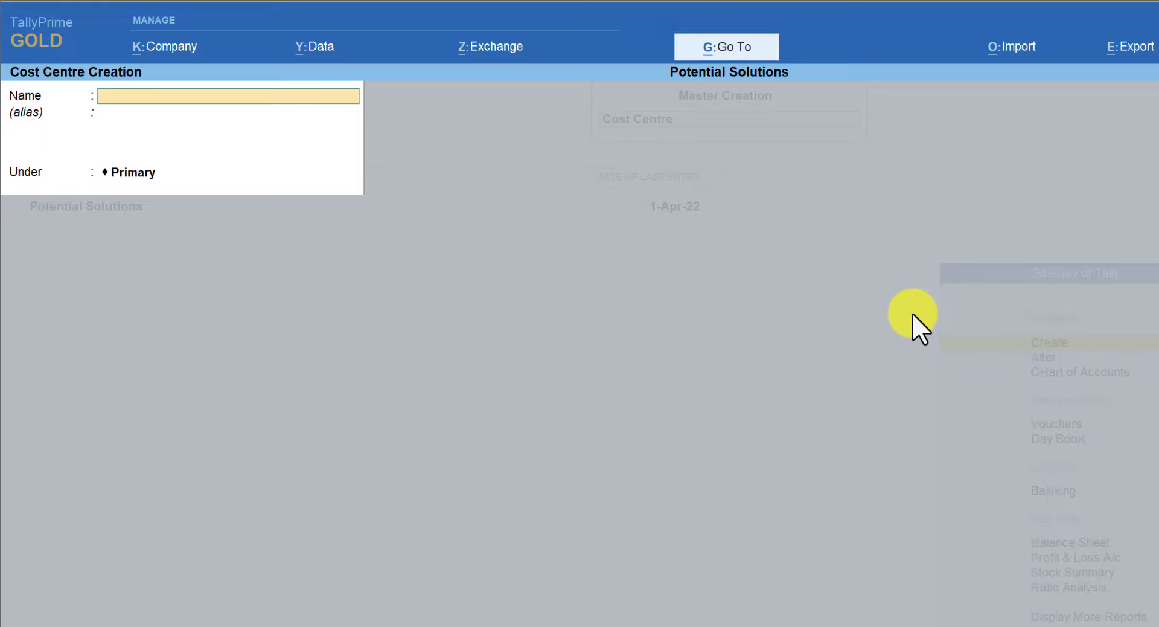
# Step: Create two more cost centres under Primary, named after the second and third persons, and return to the Gateway of Tally
pyautogui.write('Ravi')
pyautogui.hotkey('ctrl', 'a')
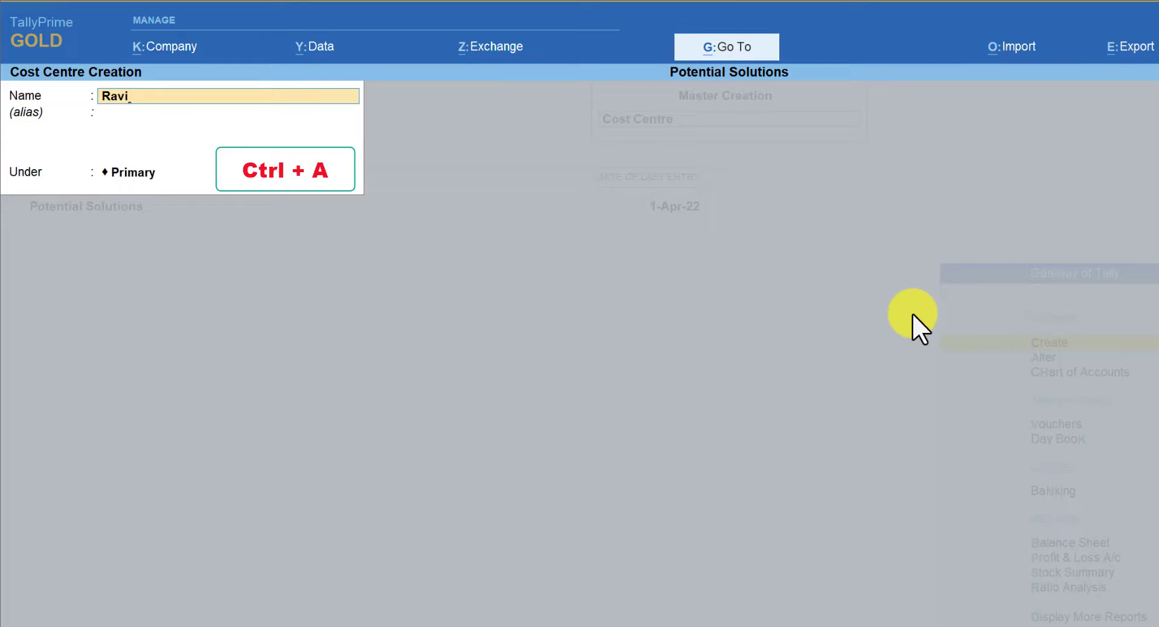
pyautogui.write('Ram')
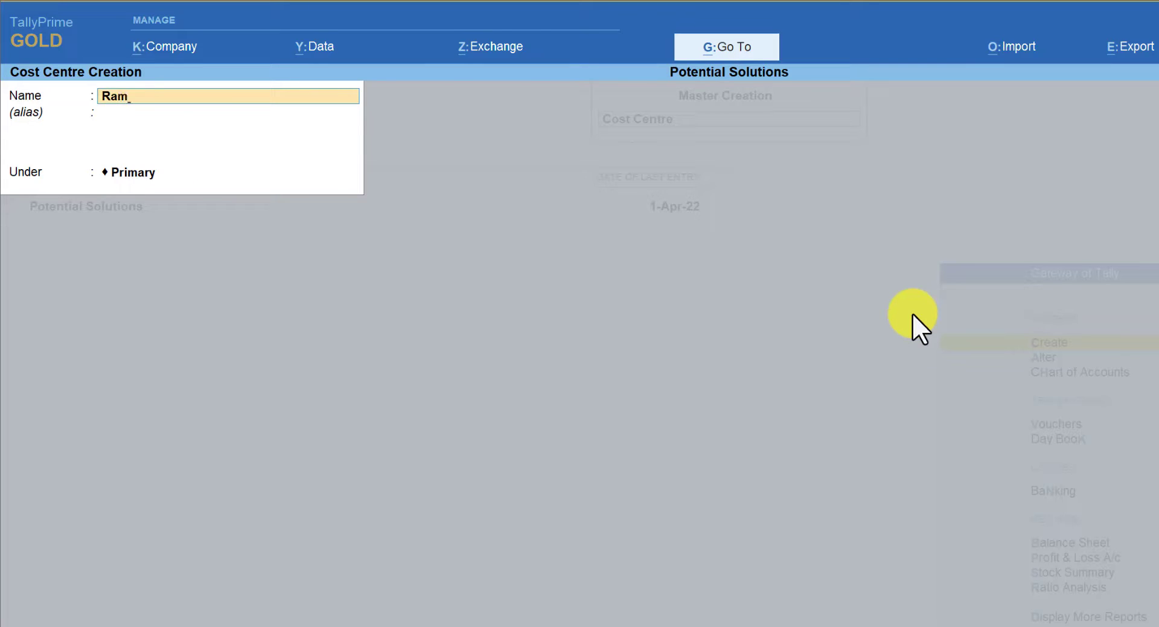
pyautogui.hotkey('ctrl', 'a')
pyautogui.press('Escape')
pyautogui.press('y')
pyautogui.press('Escape')
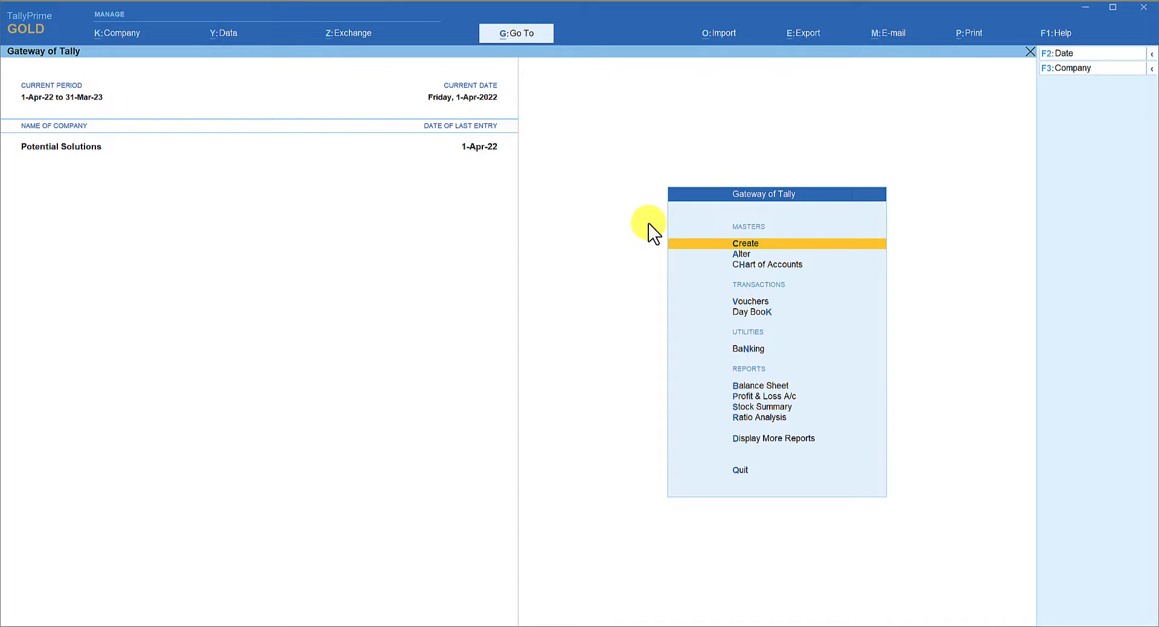
# Step: Alter the Purchases ledger by setting Cost centres are applicable to No, save it, and return to the Gateway of Tally
pyautogui.press('Down')
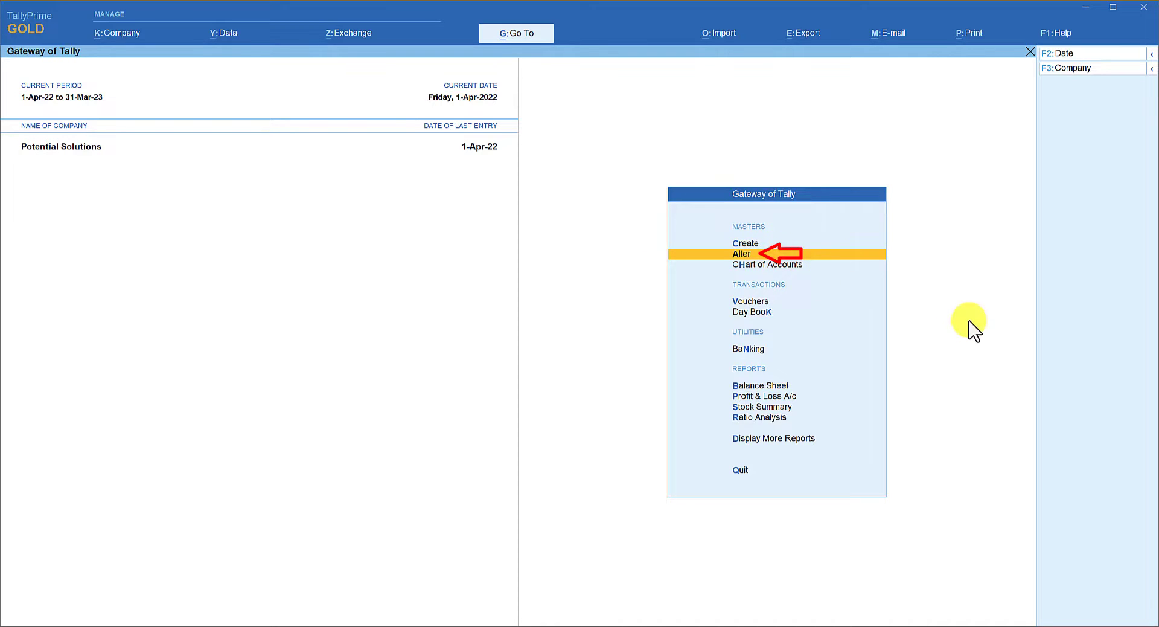
pyautogui.press('Return')
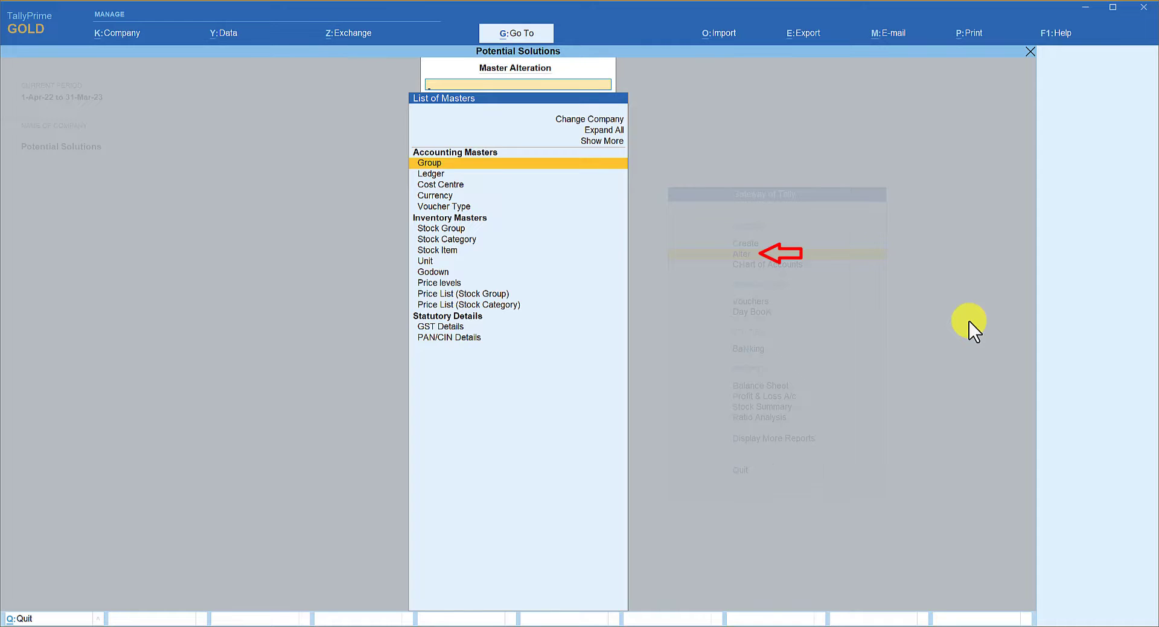
pyautogui.press('Down')
pyautogui.press('Return')
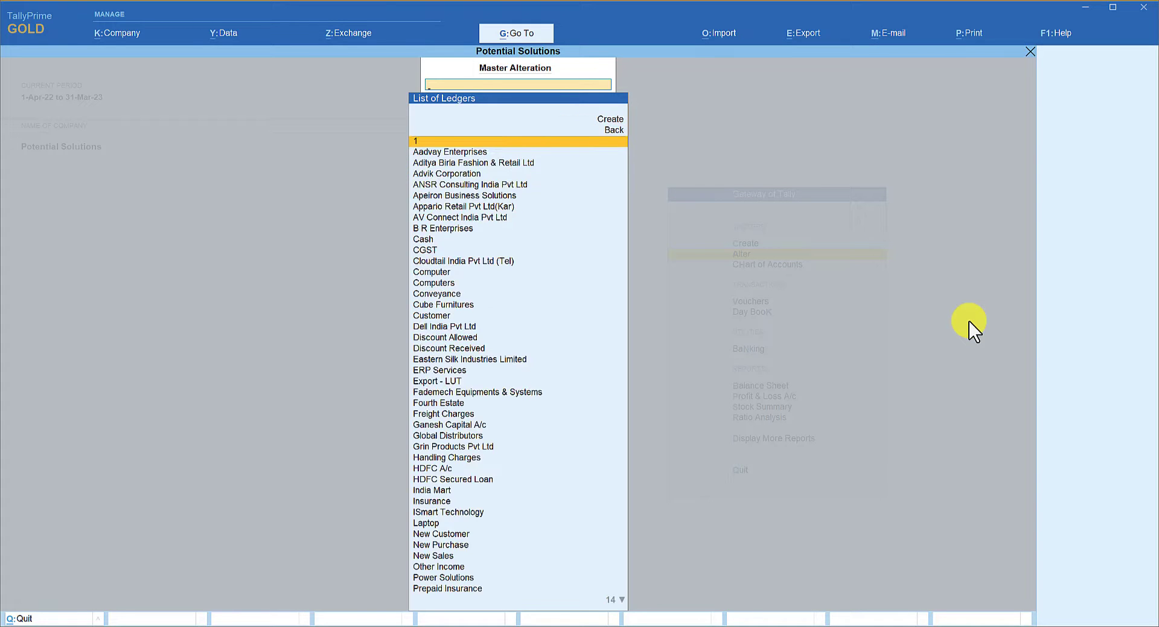
pyautogui.write('pu')
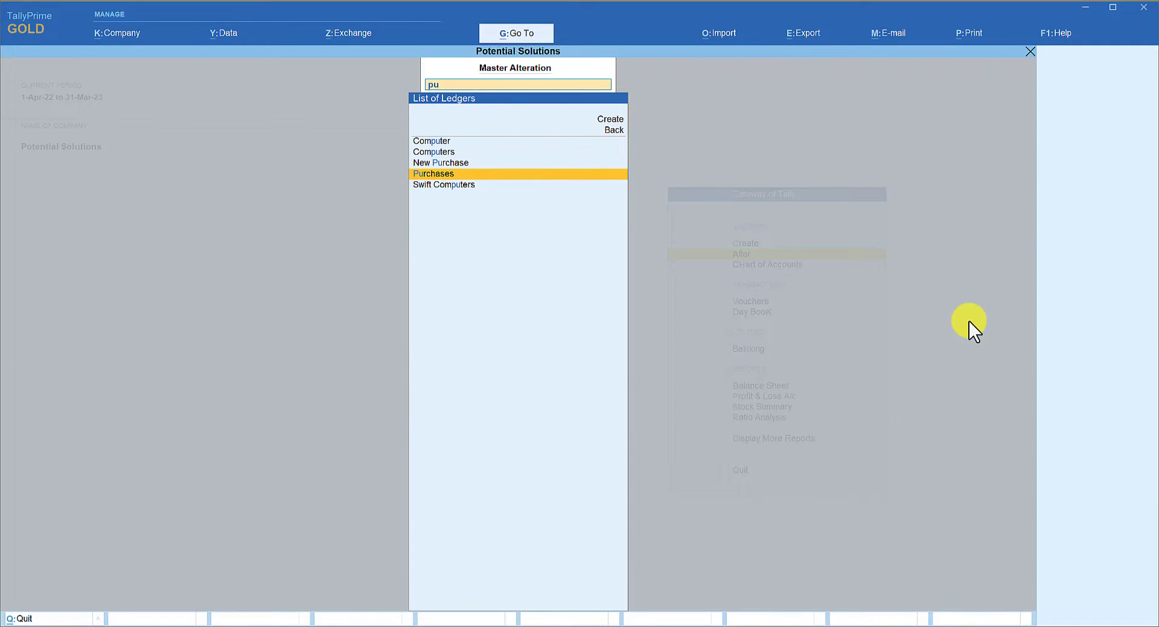
pyautogui.press('Return')
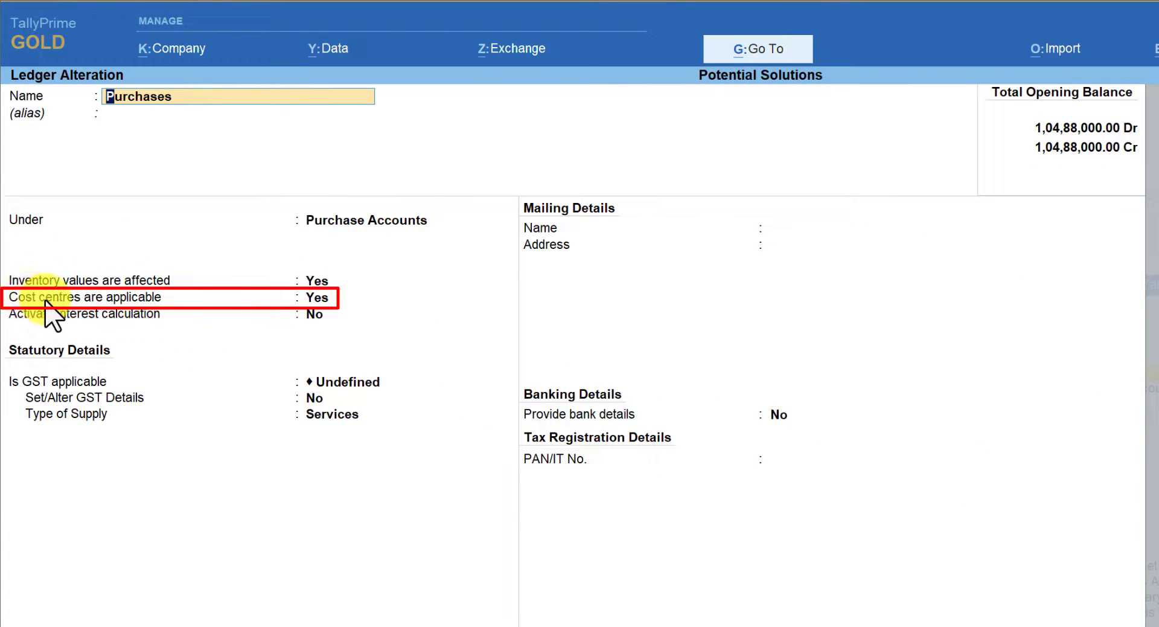
pyautogui.click(324, 307)
pyautogui.write('n')
pyautogui.press('Return')
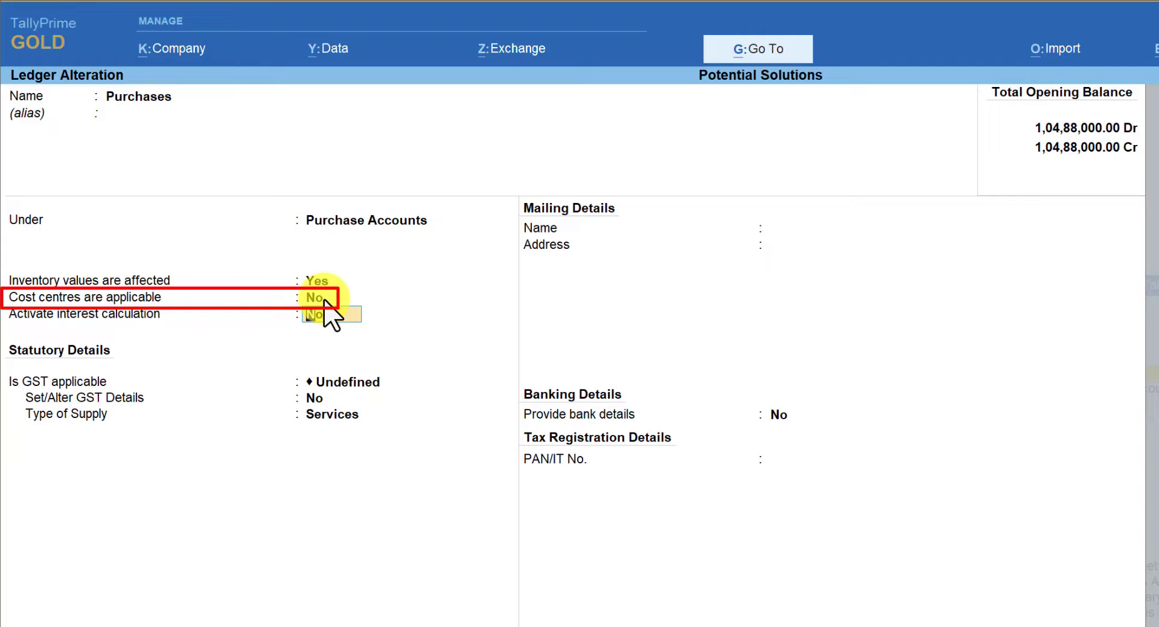
pyautogui.hotkey('ctrl', 'a')
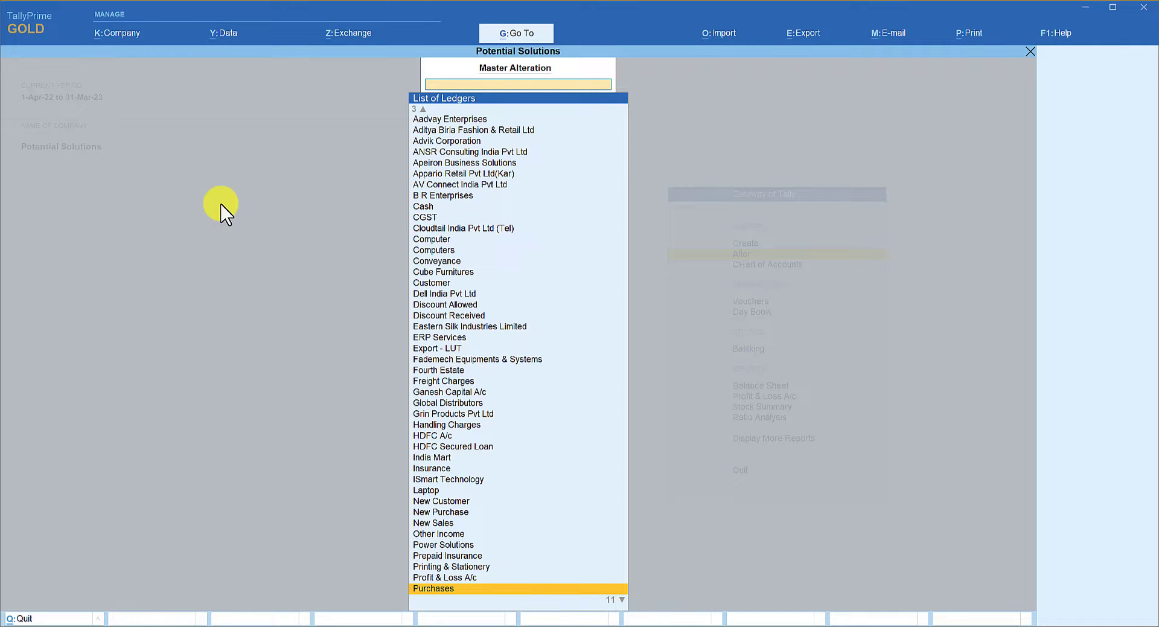
pyautogui.press('Escape')
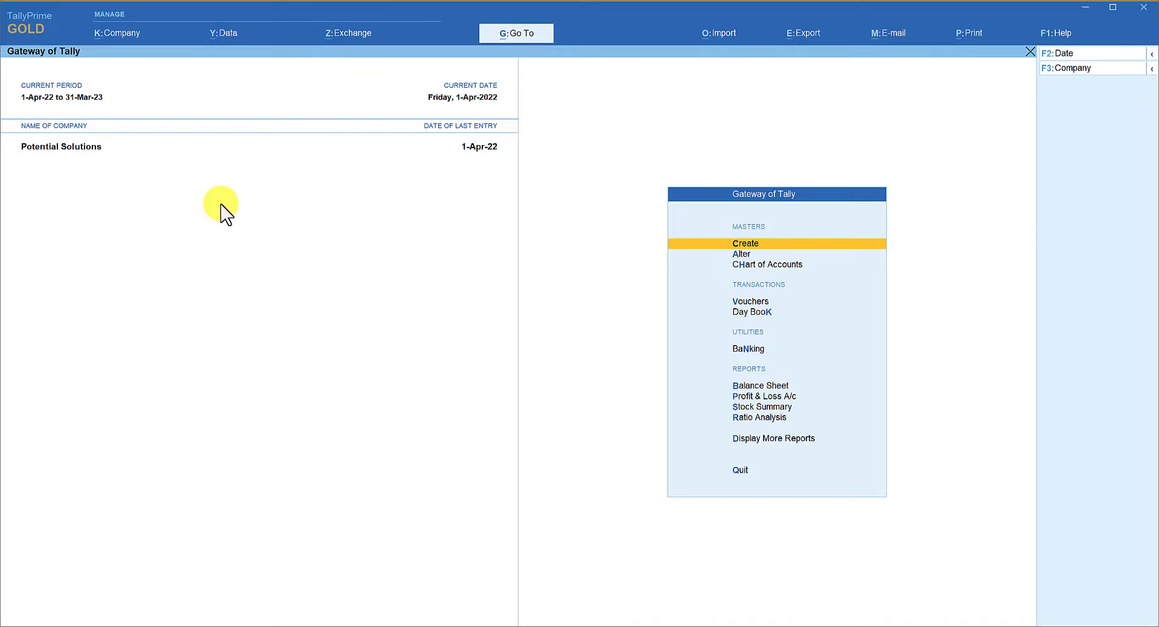
# Step: Start a payment voucher dated 1-Apr-22 and debit Telephone Expenses with 5,000
pyautogui.click(733, 302)
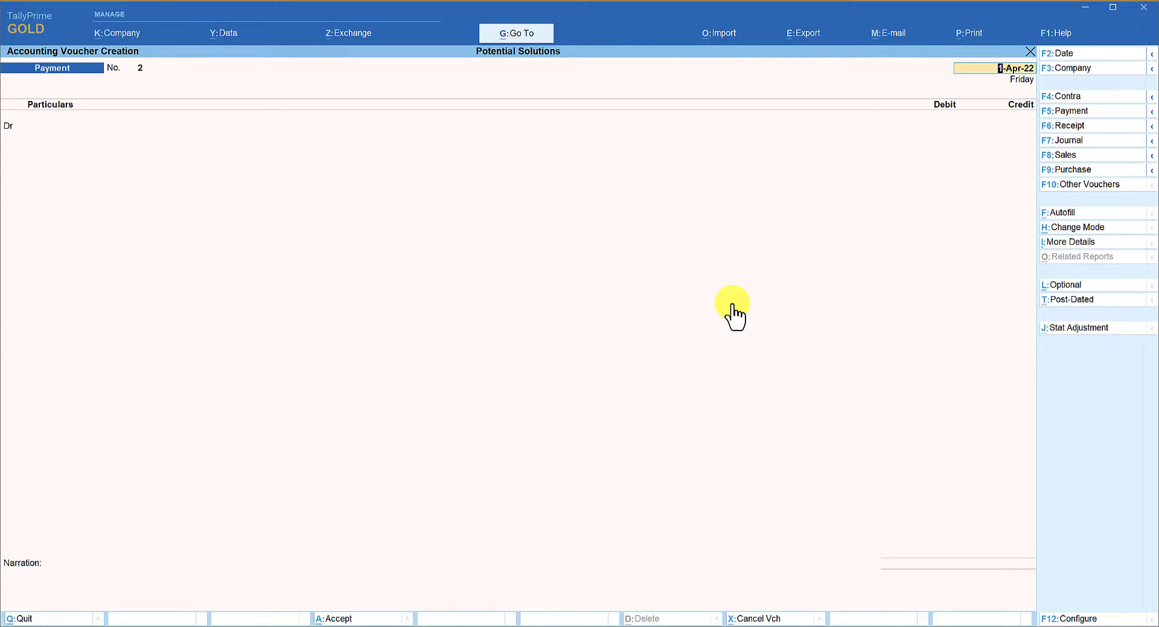
pyautogui.press('Return')
pyautogui.write('Tele')
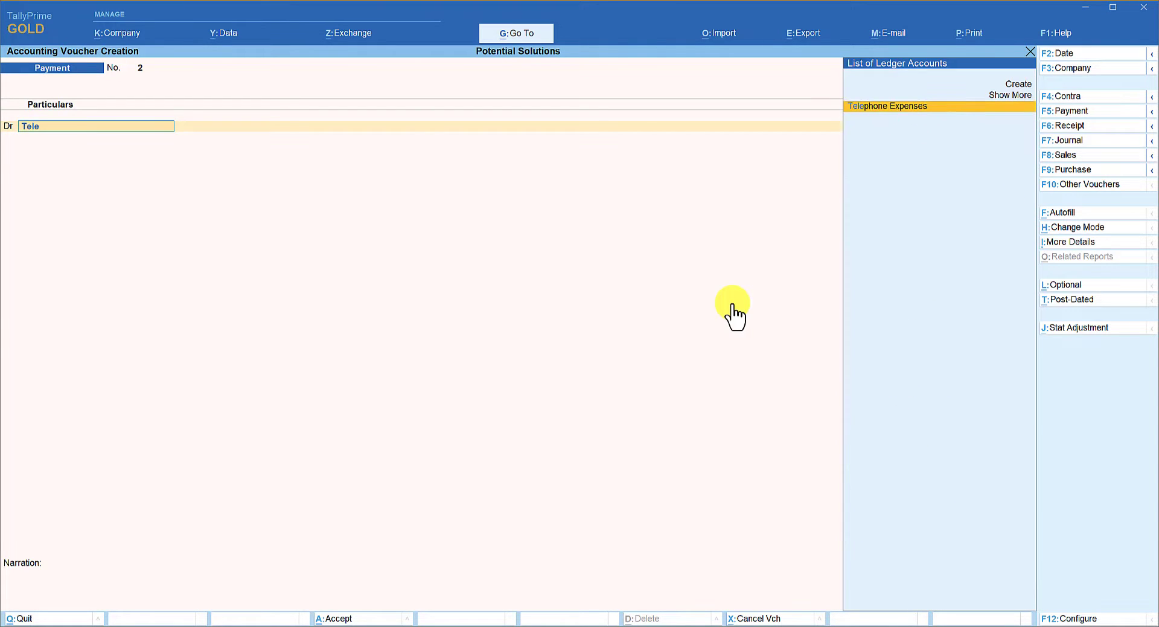
pyautogui.press('Return')
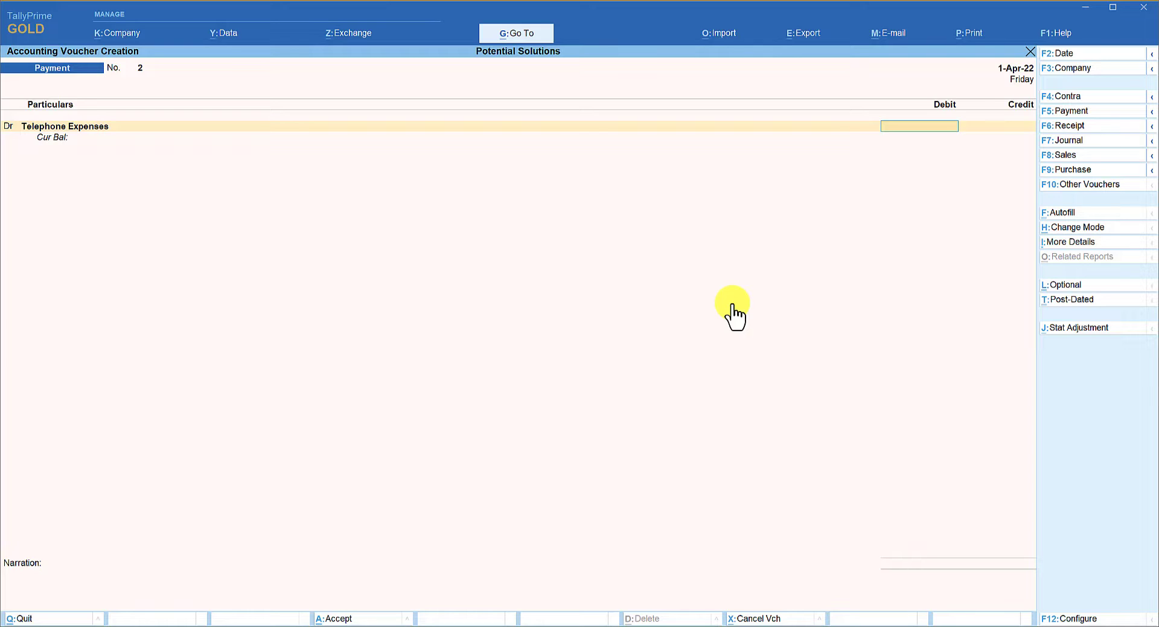
pyautogui.write('5000')
pyautogui.press('Return')
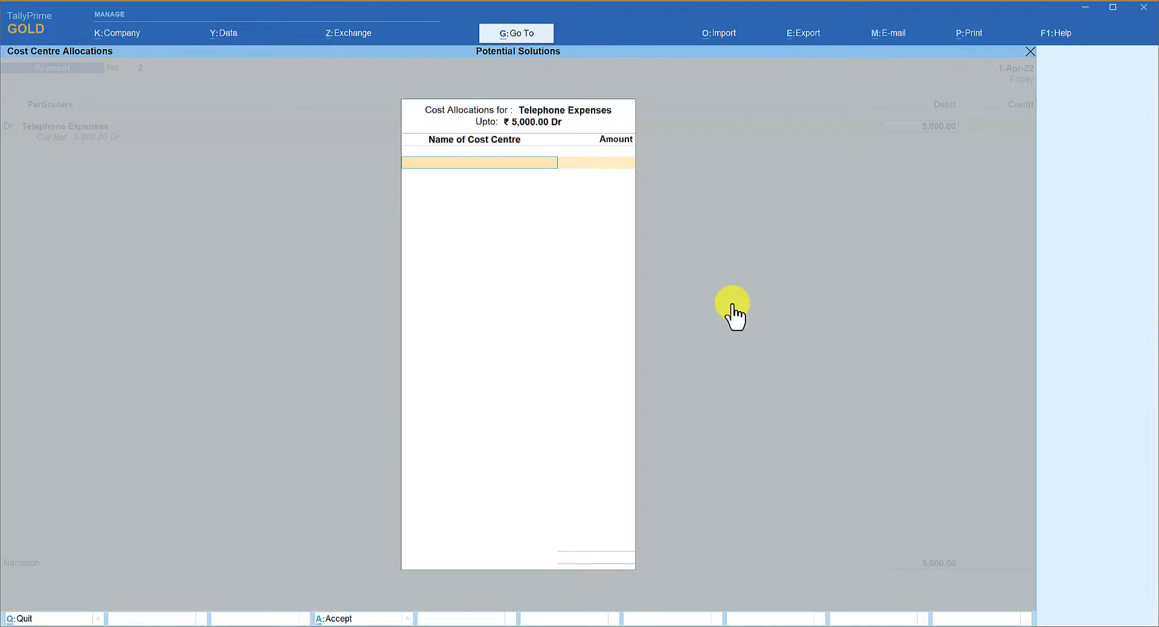
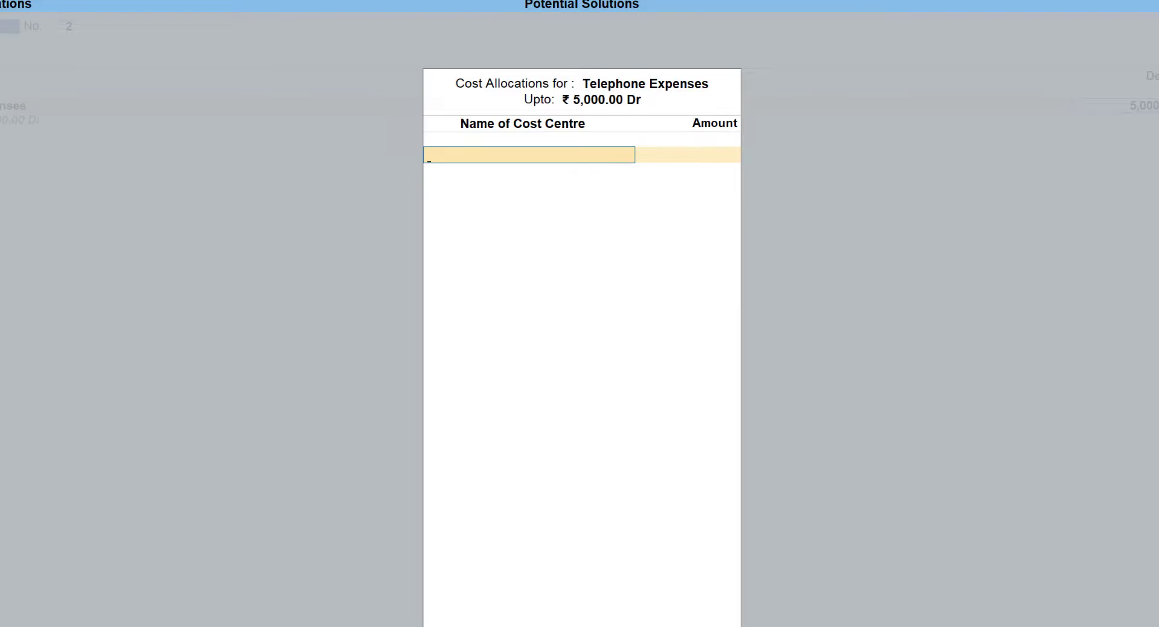
pyautogui.write('A')
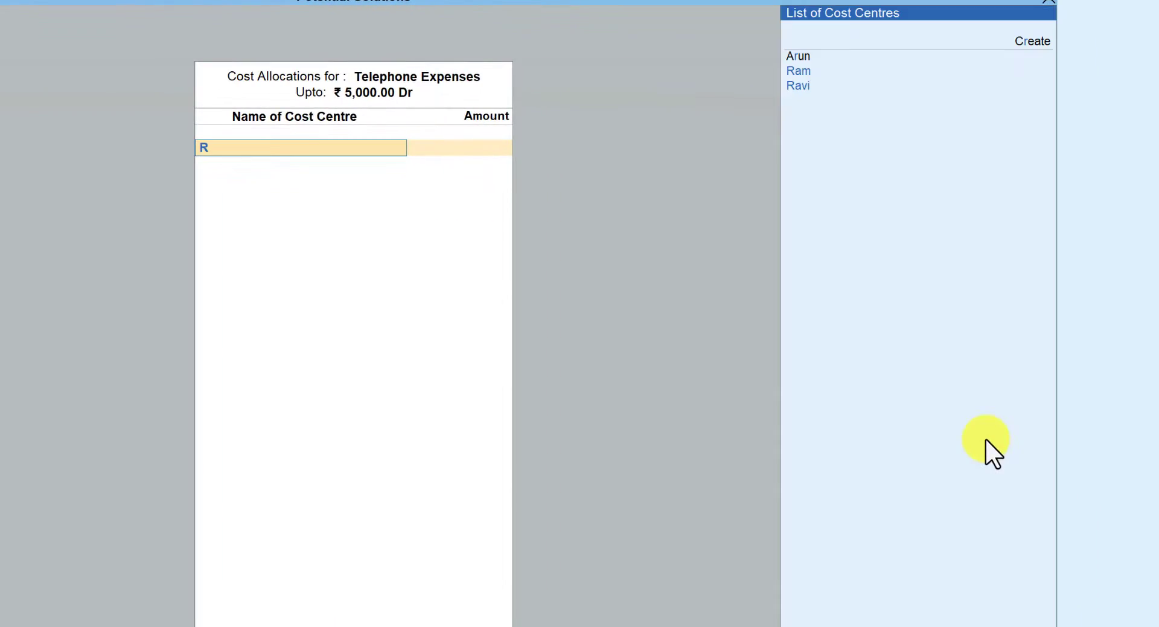
pyautogui.write('r')
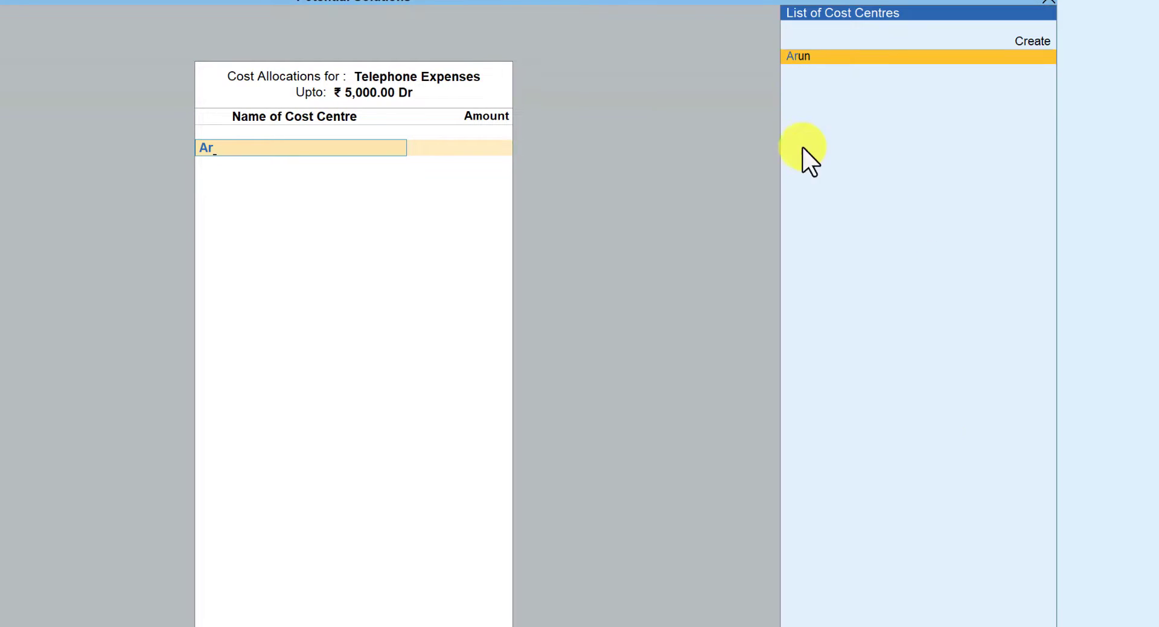
pyautogui.press('BackSpace')
pyautogui.press('BackSpace')
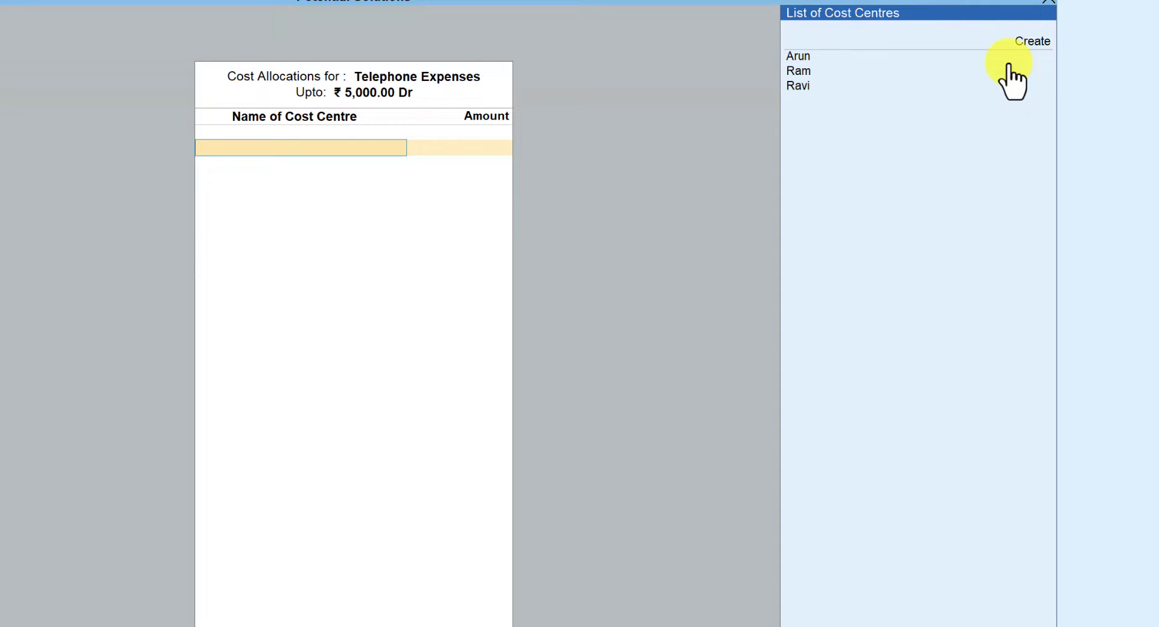
# Step: Allocate 2,000 of the Telephone Expenses to the first person's cost centre
pyautogui.write('Ar')
pyautogui.press('Return')
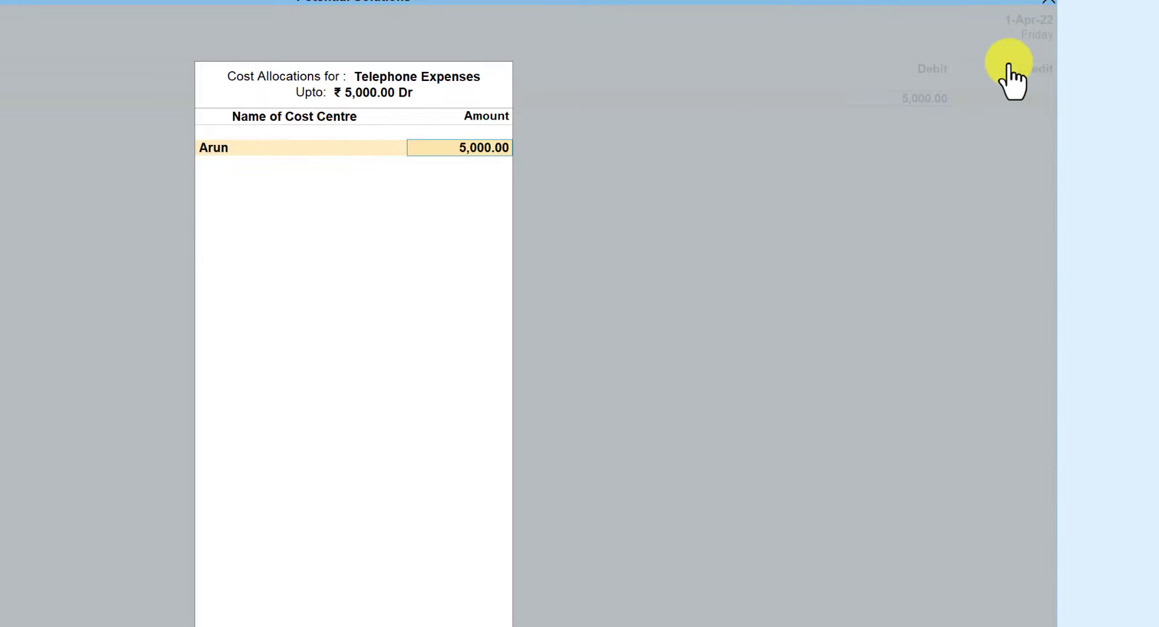
pyautogui.write('2000')
pyautogui.press('Return')
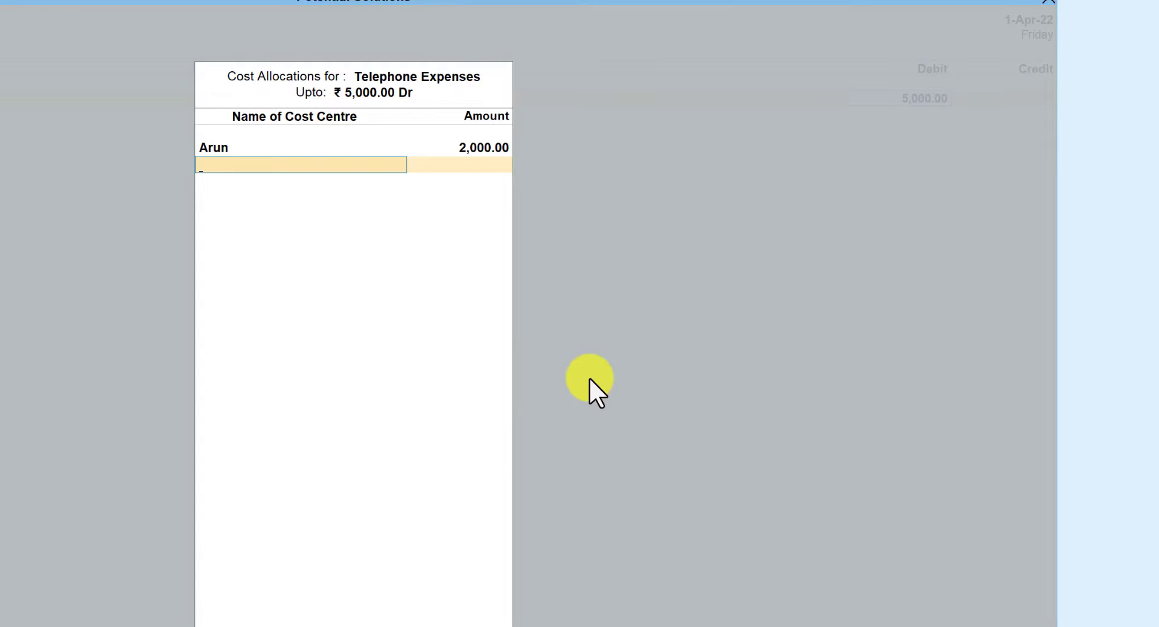
# Step: Allocate 1,500 of the Telephone Expenses to the second person's cost centre and the remaining 1,500 to the third person's
pyautogui.write('Rav')
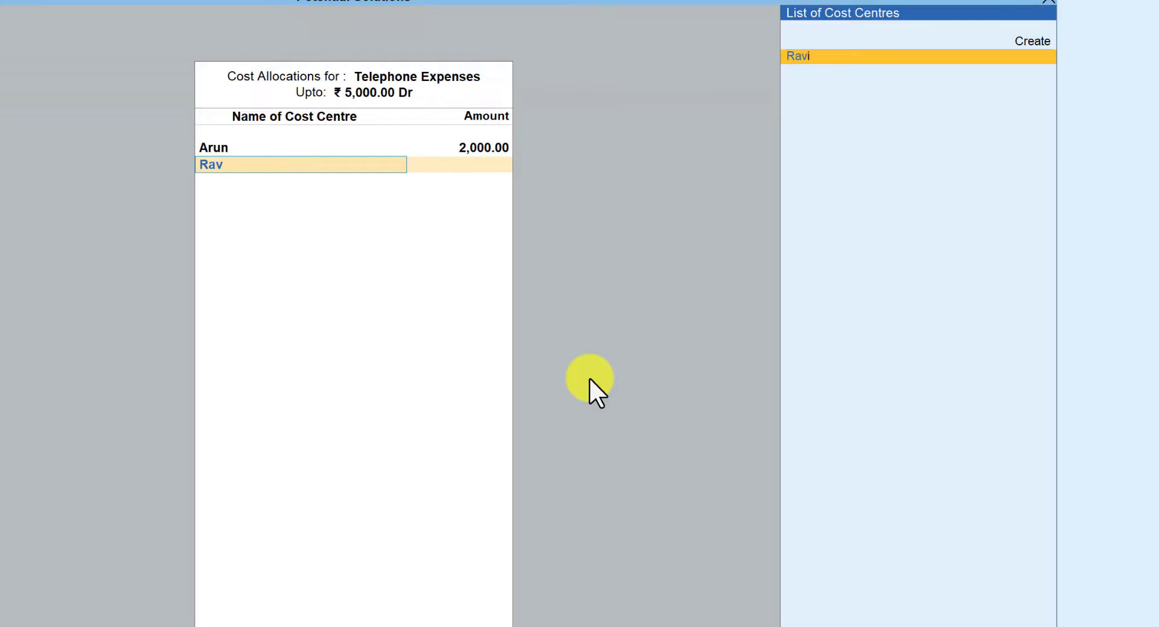
pyautogui.press('Return')
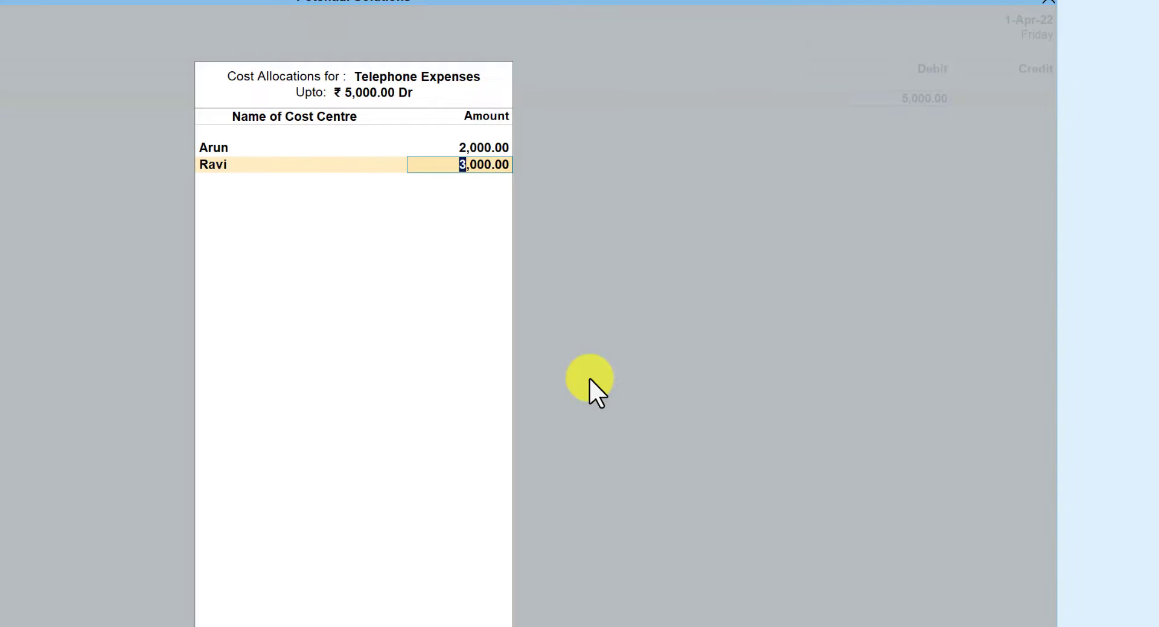
pyautogui.write('1500')
pyautogui.press('Return')
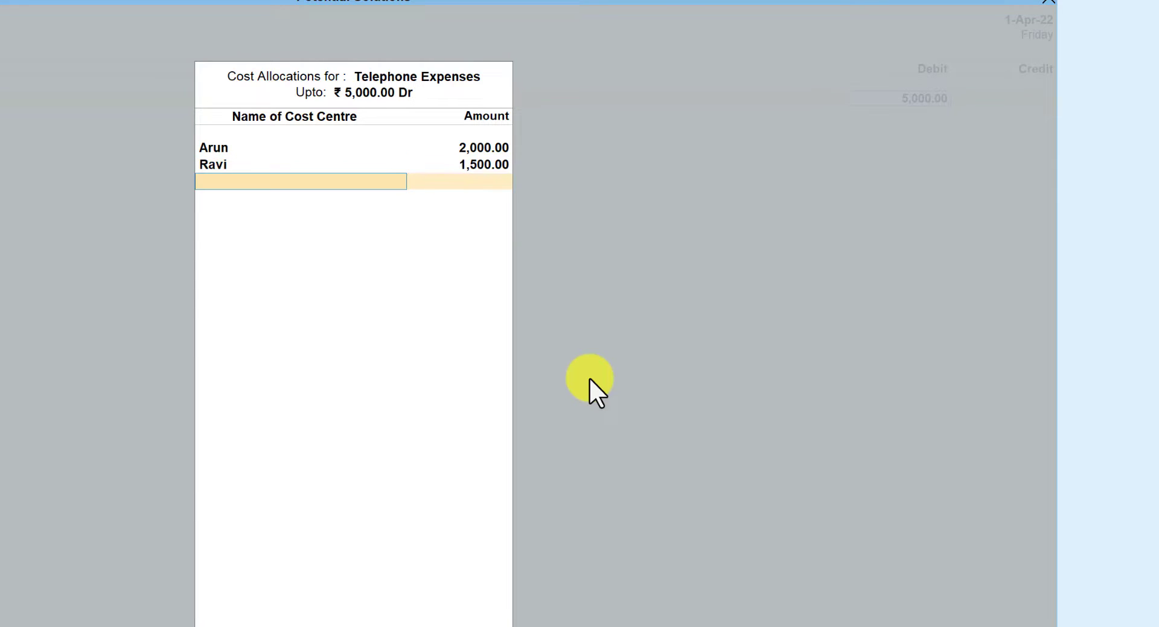
pyautogui.write('Ram')
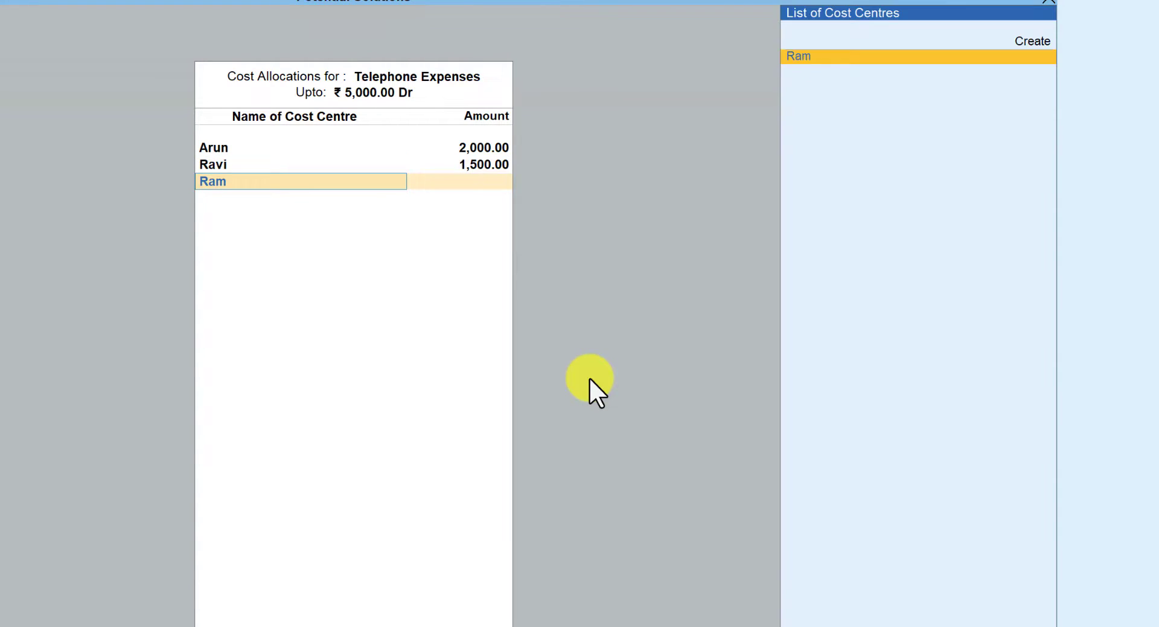
pyautogui.press('Return')
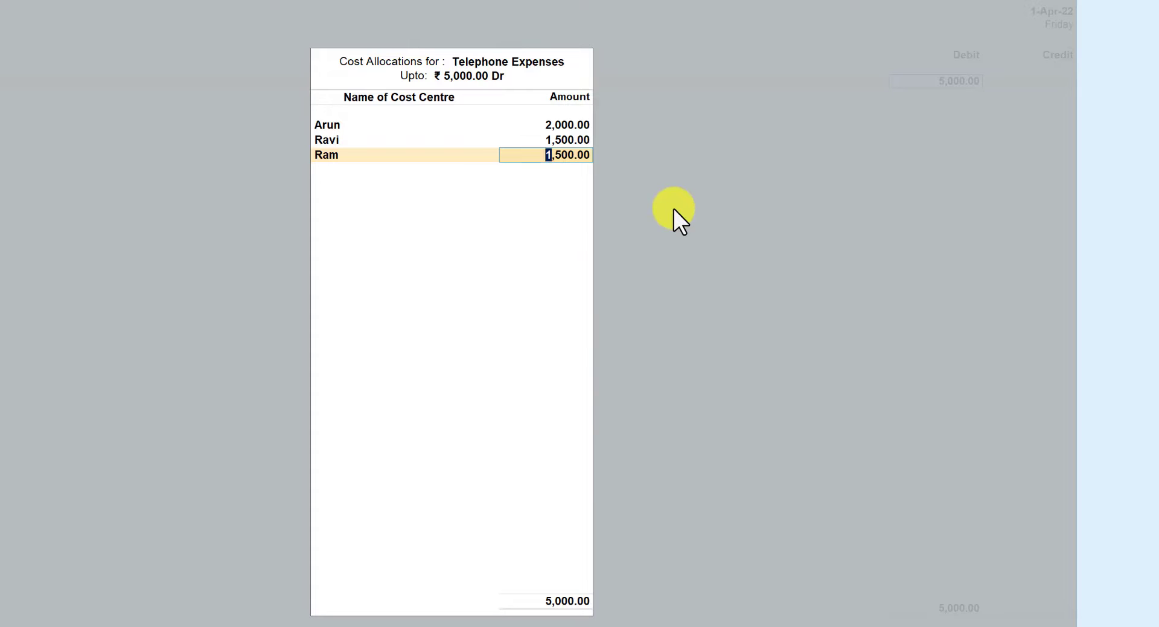
pyautogui.press('Return')
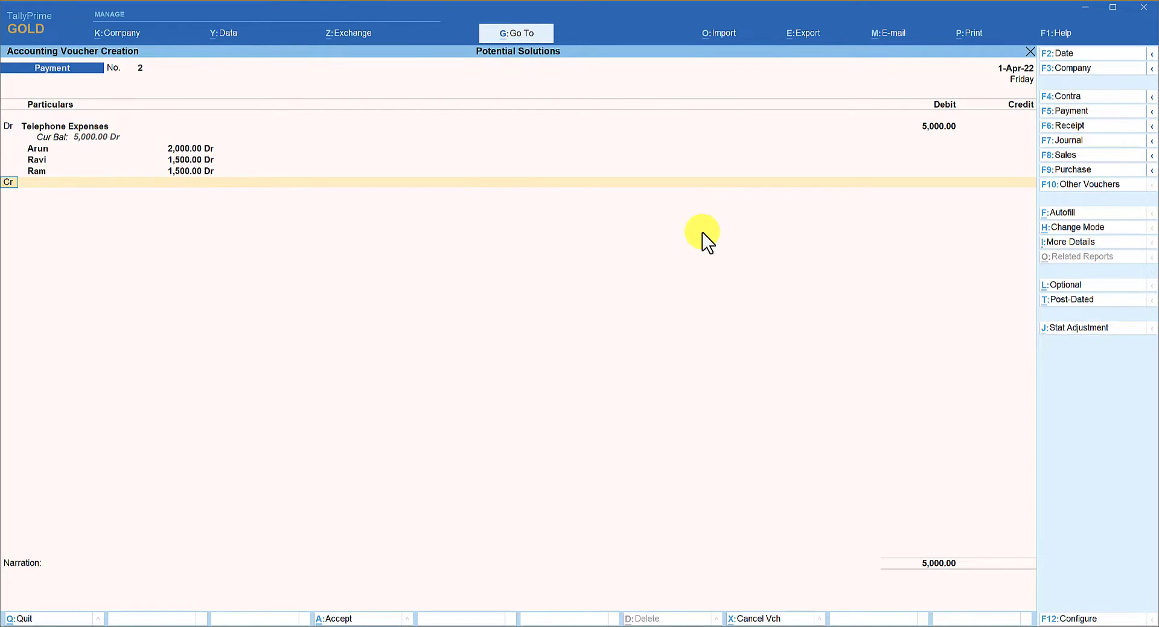
# Step: Credit HDFC A/c with 5,000 and save the telephone payment voucher without a narration
pyautogui.press('Return')
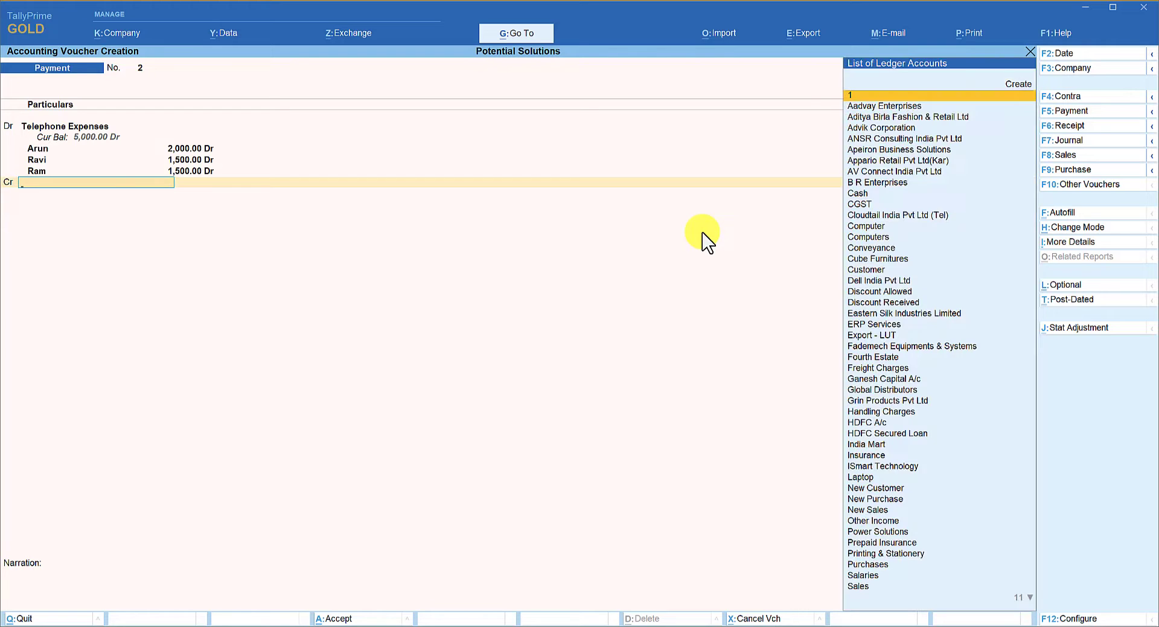
pyautogui.write('Hd')
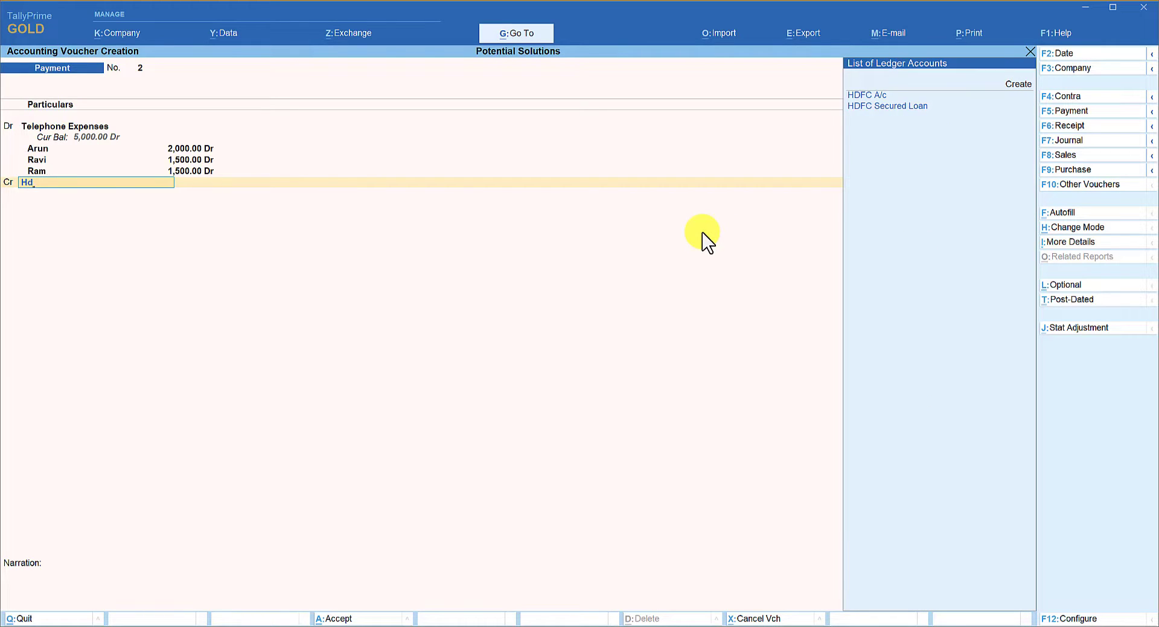
pyautogui.press('Return')
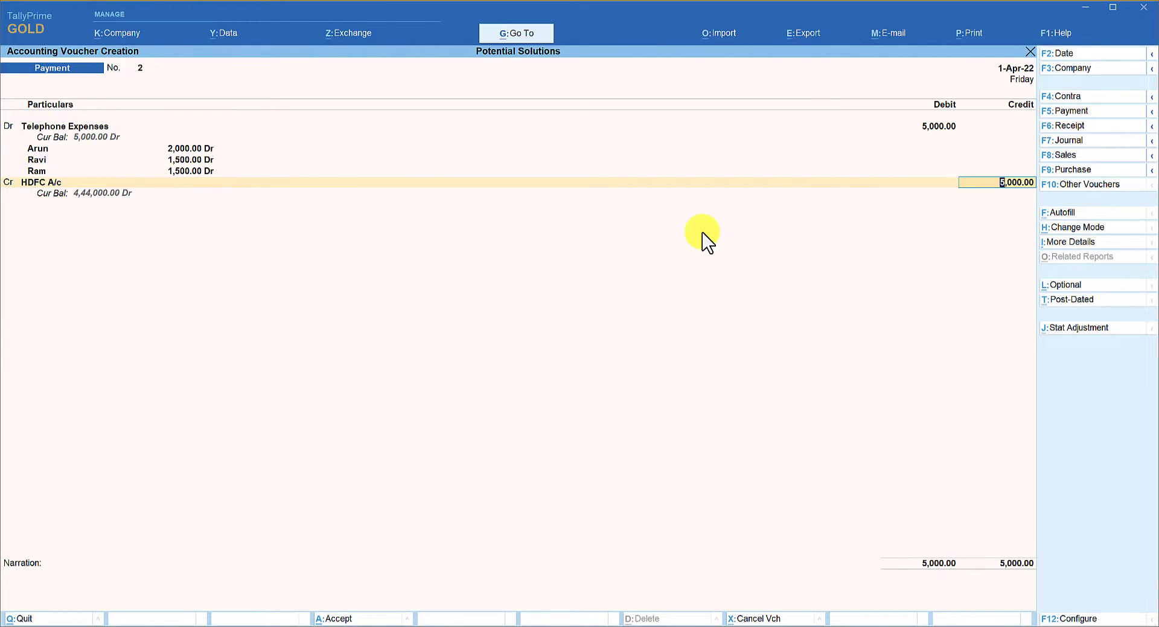
pyautogui.press('Return')
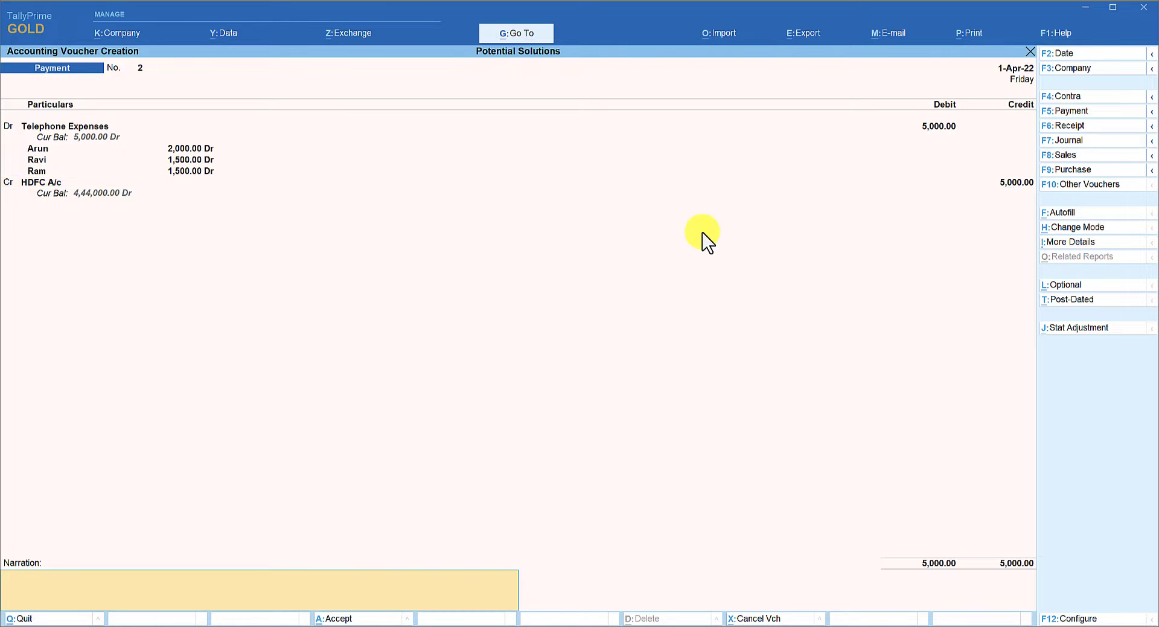
pyautogui.press('Return')
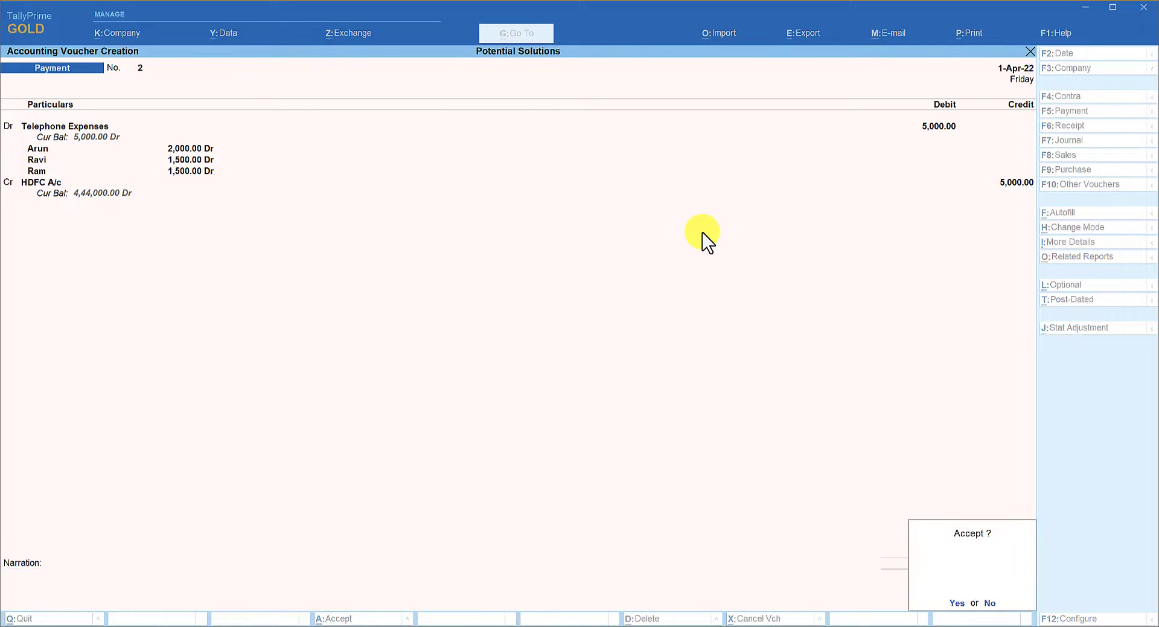
pyautogui.press('Return')
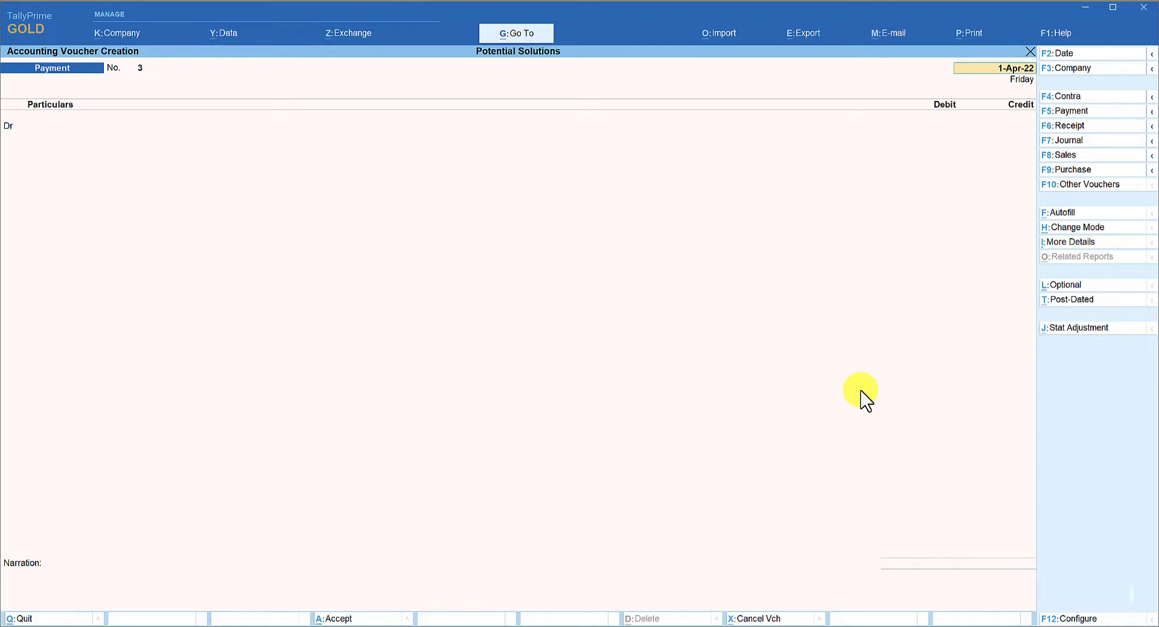
# Step: In a new payment voucher dated 1-Apr-22, debit Travelling Expenses with 7,500 and allocate it all to the second person's cost centre
pyautogui.press('Return')
pyautogui.write('Tra')
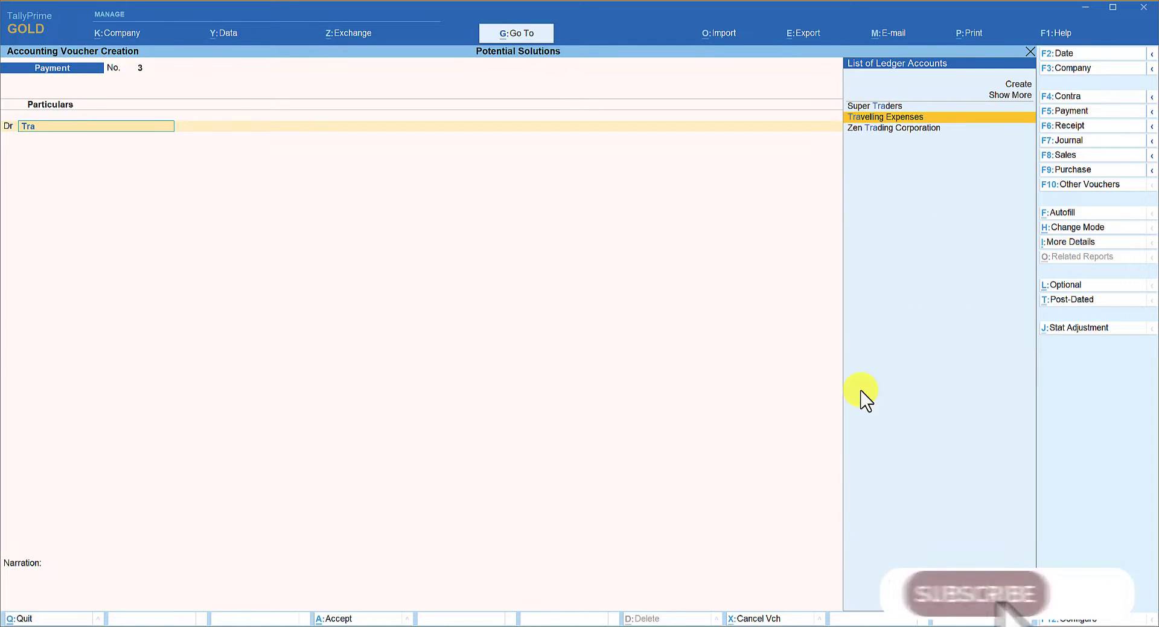
pyautogui.press('Return')
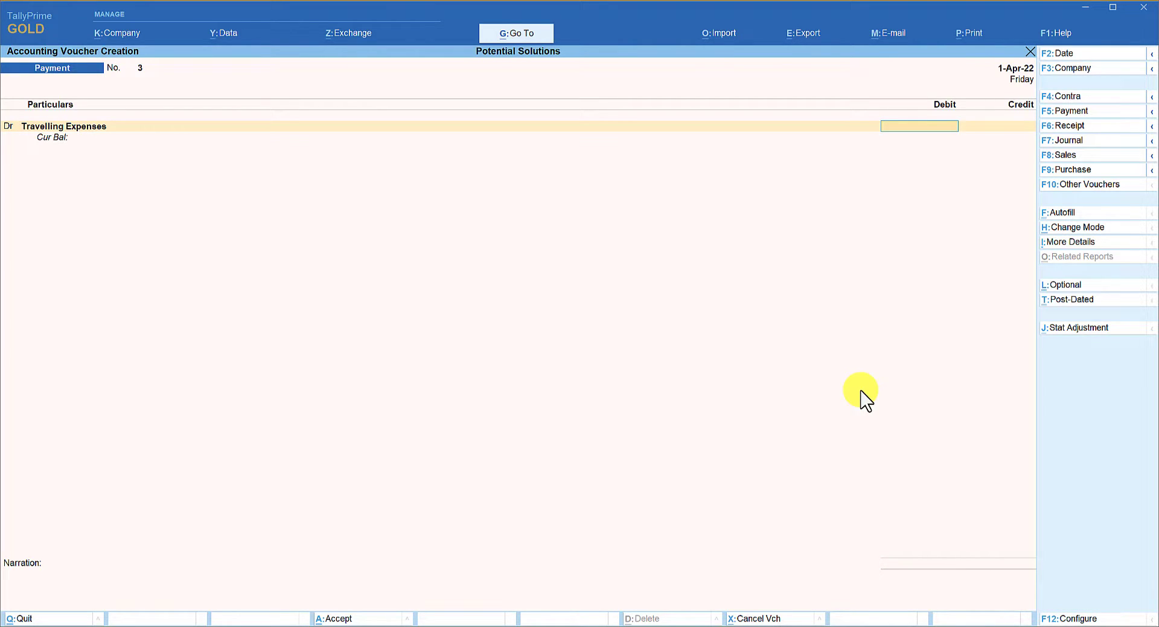
pyautogui.write('7500')
pyautogui.press('Return')
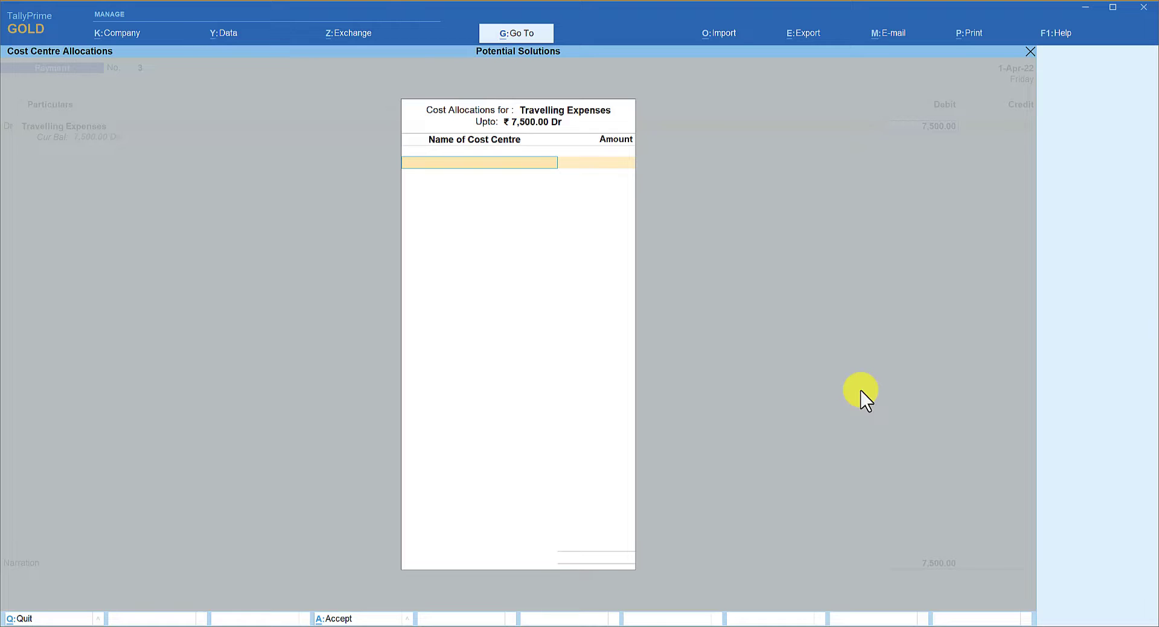
pyautogui.write('Rav')
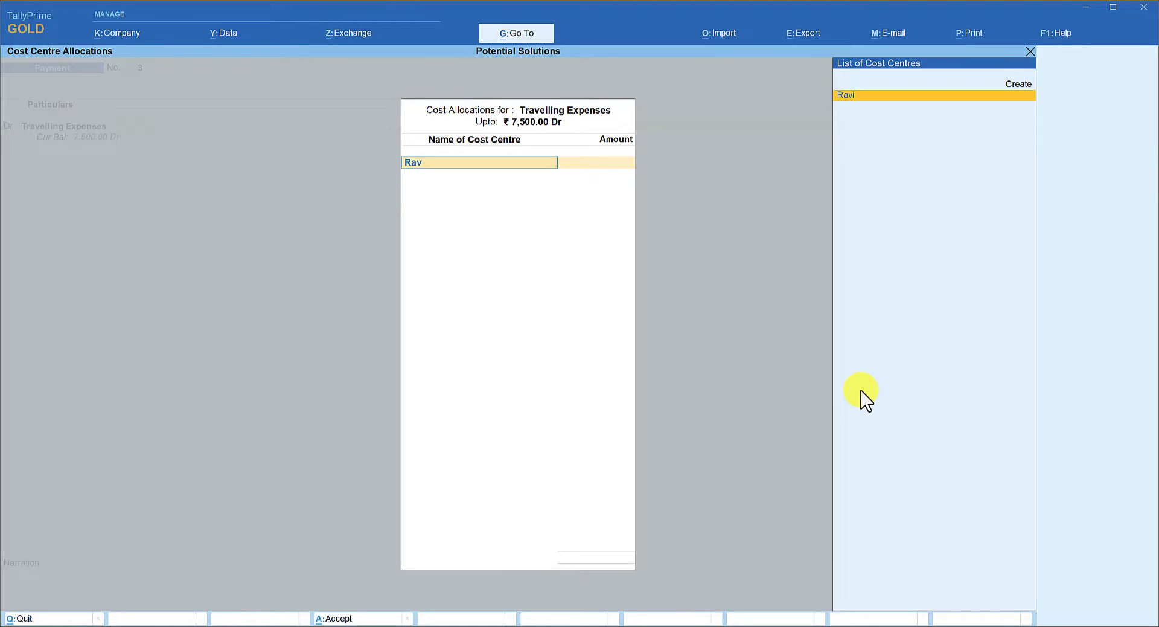
pyautogui.press('Return')
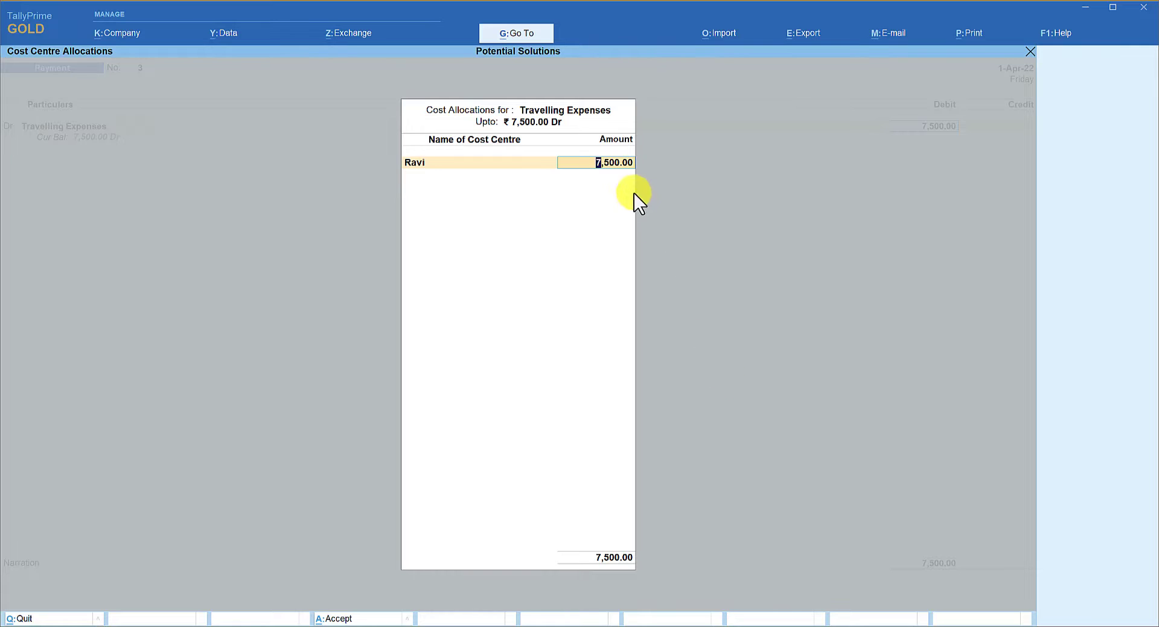
pyautogui.press('Return')
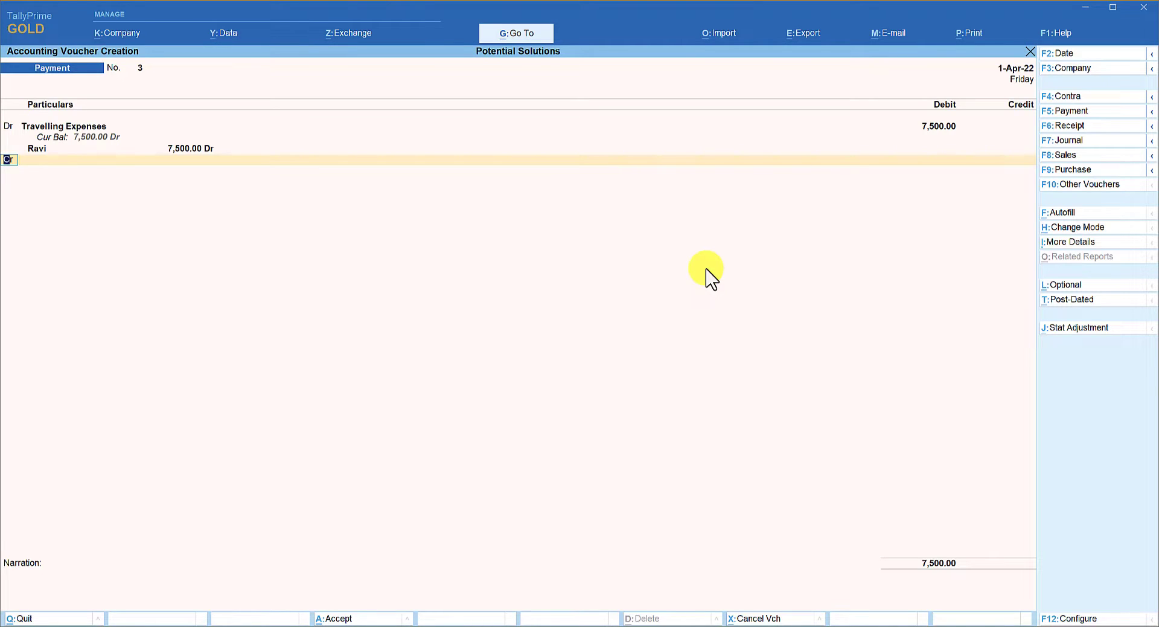
# Step: Credit Cash with 7,500, save the travelling payment voucher without a narration, and return to the Gateway of Tally
pyautogui.press('Return')
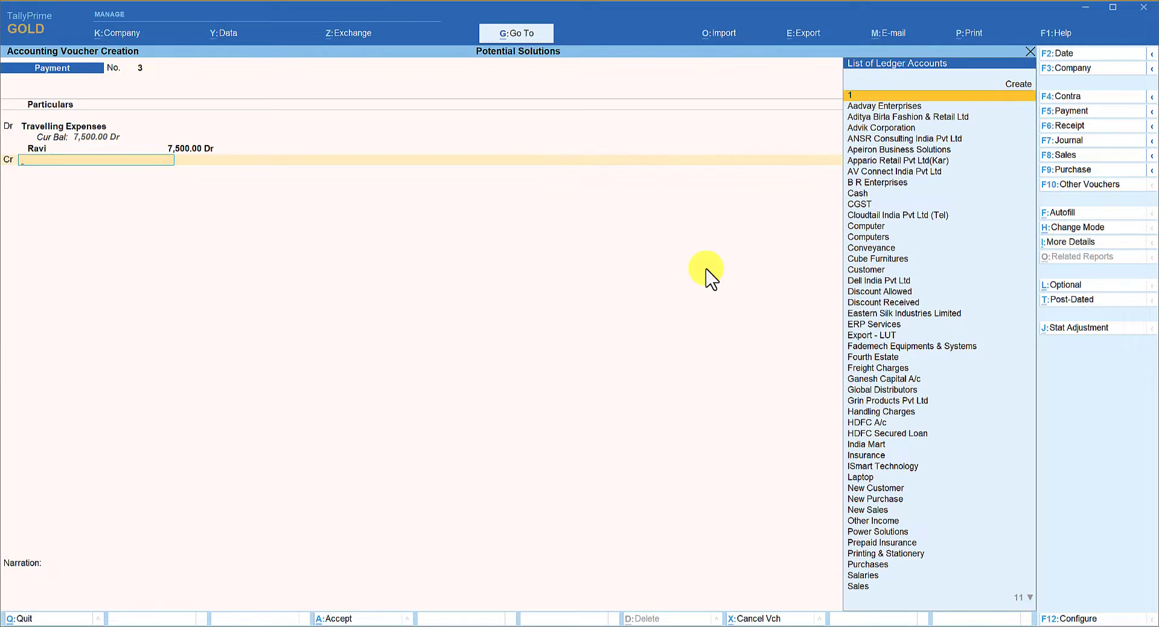
pyautogui.write('Cs')
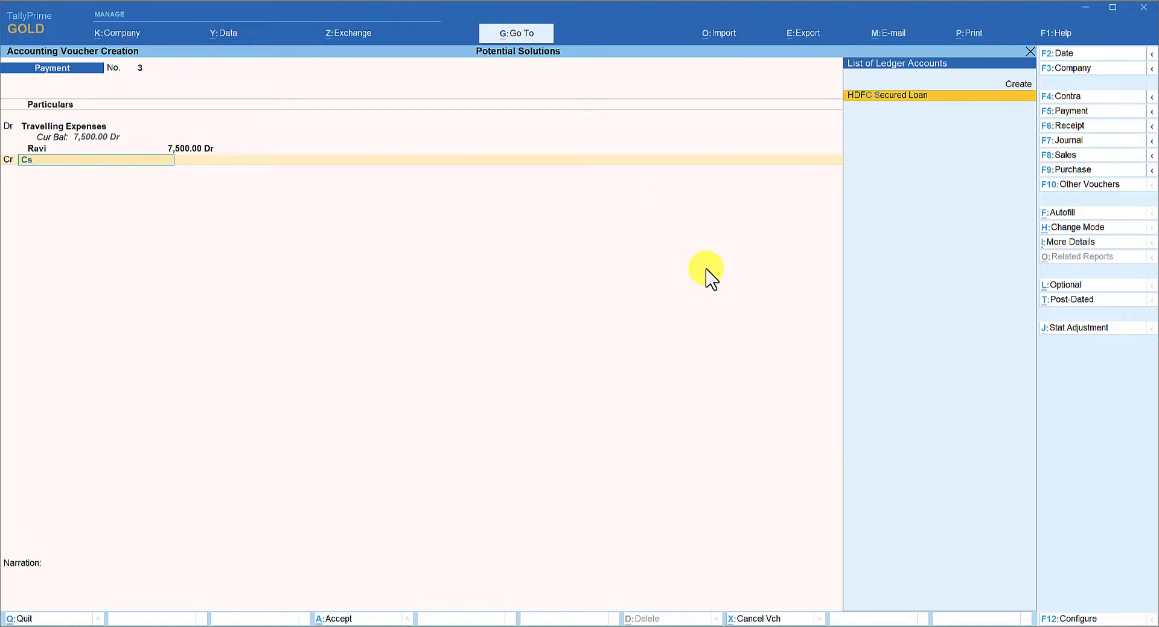
pyautogui.press('BackSpace')
pyautogui.write('as')
pyautogui.press('Return')
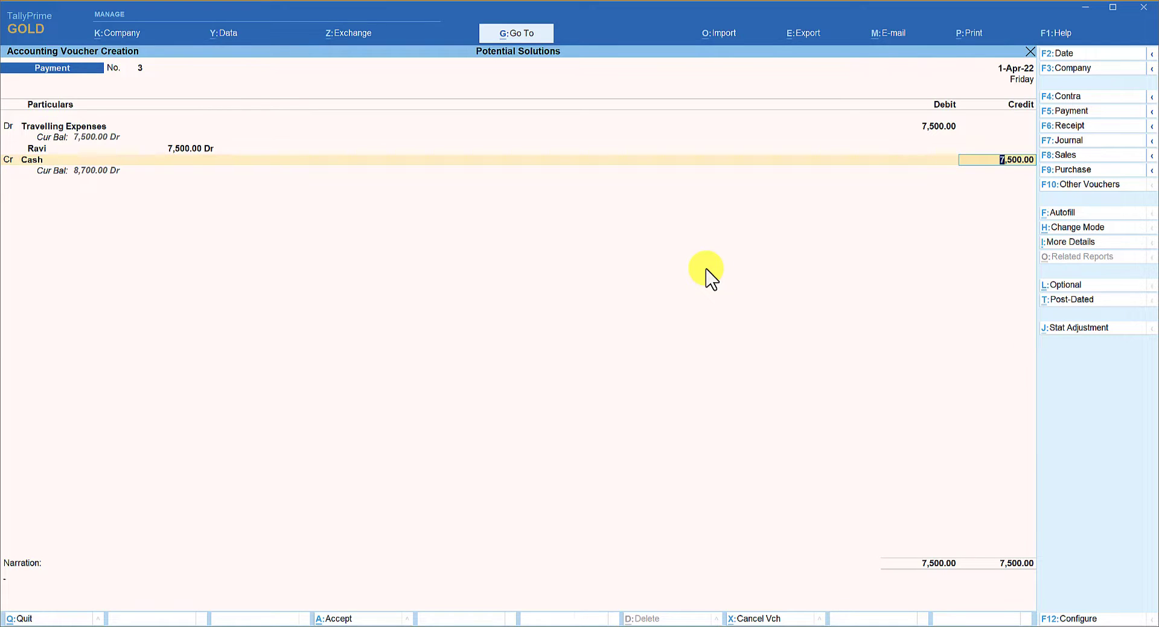
pyautogui.press('Return')
pyautogui.press('Return')
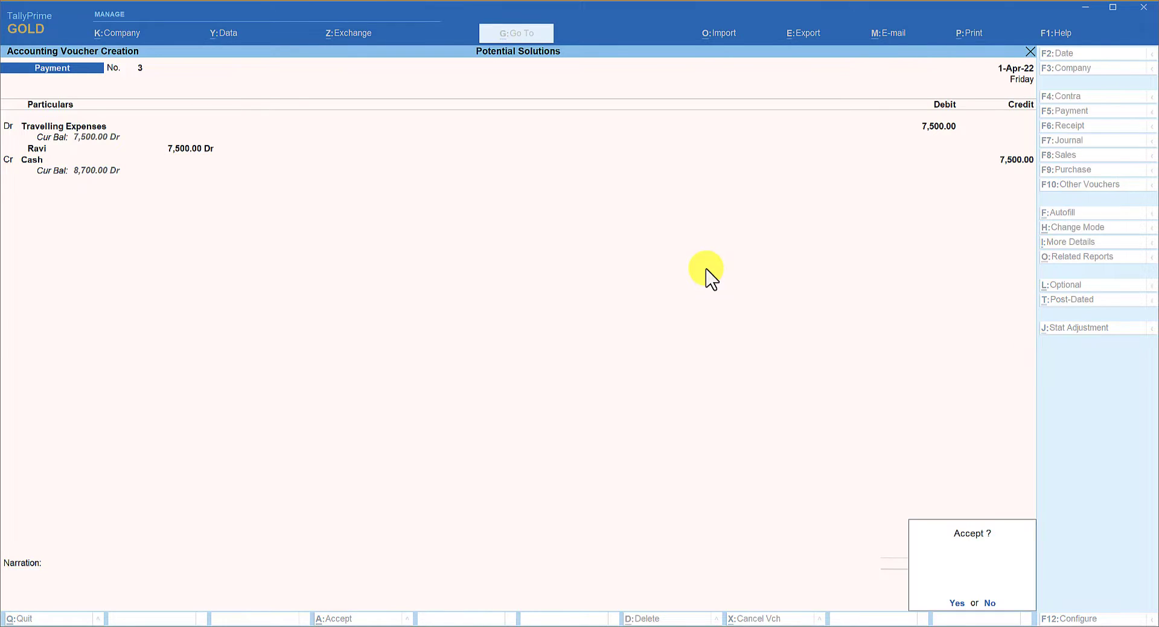
pyautogui.press('Return')
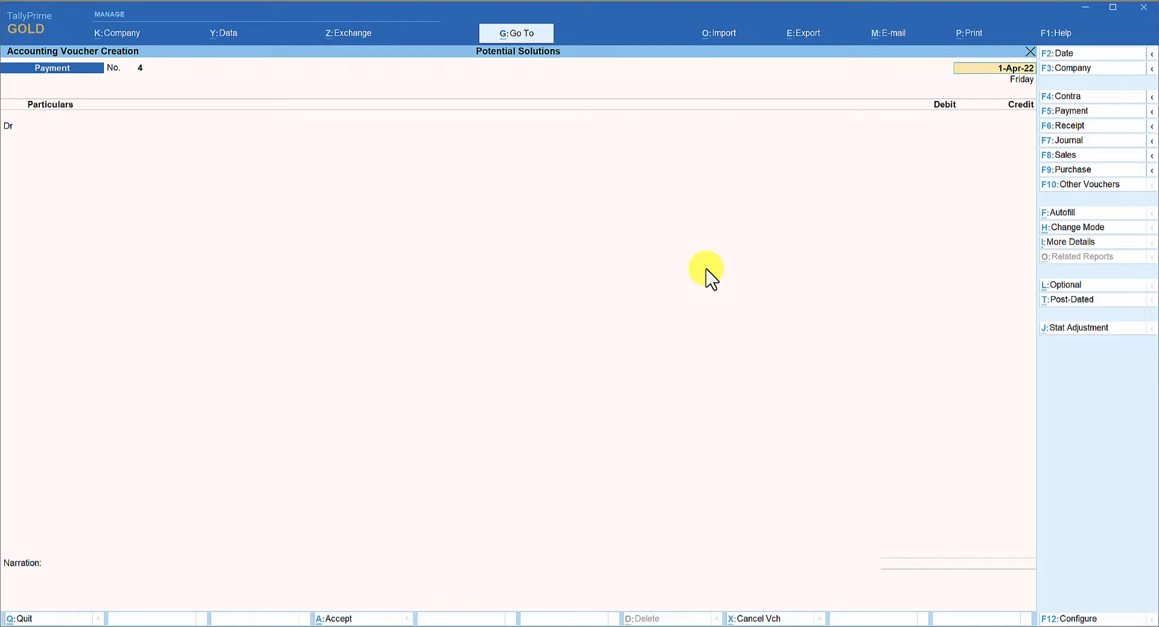
pyautogui.press('Escape')
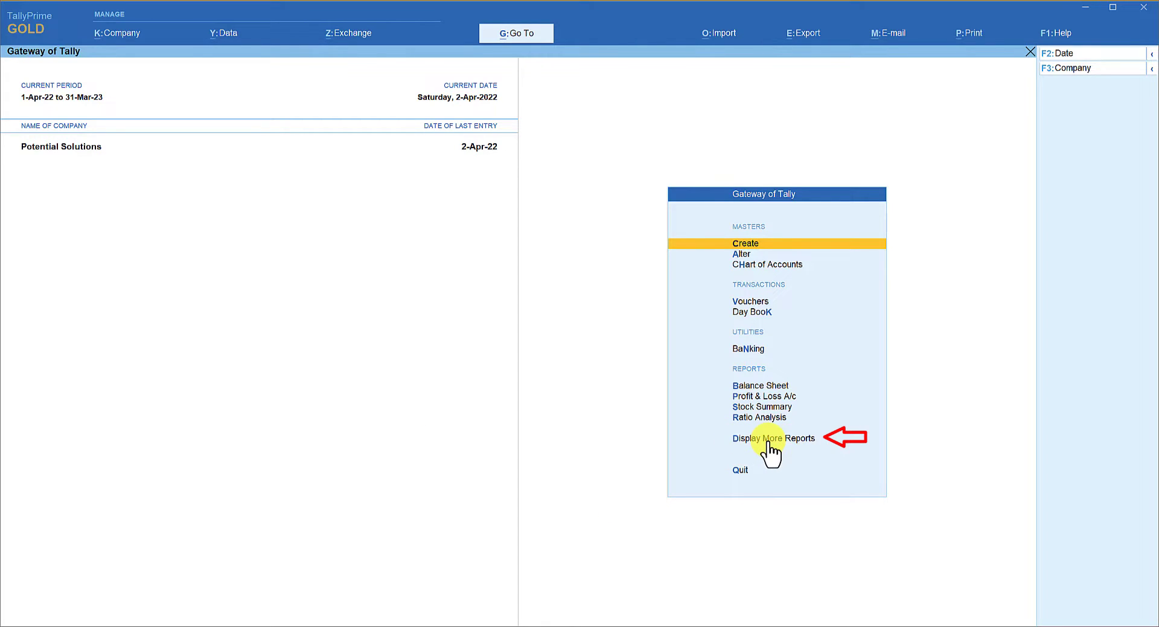
# Step: Open the Cost Centres reports under Statements of Accounts
pyautogui.click(733, 444)
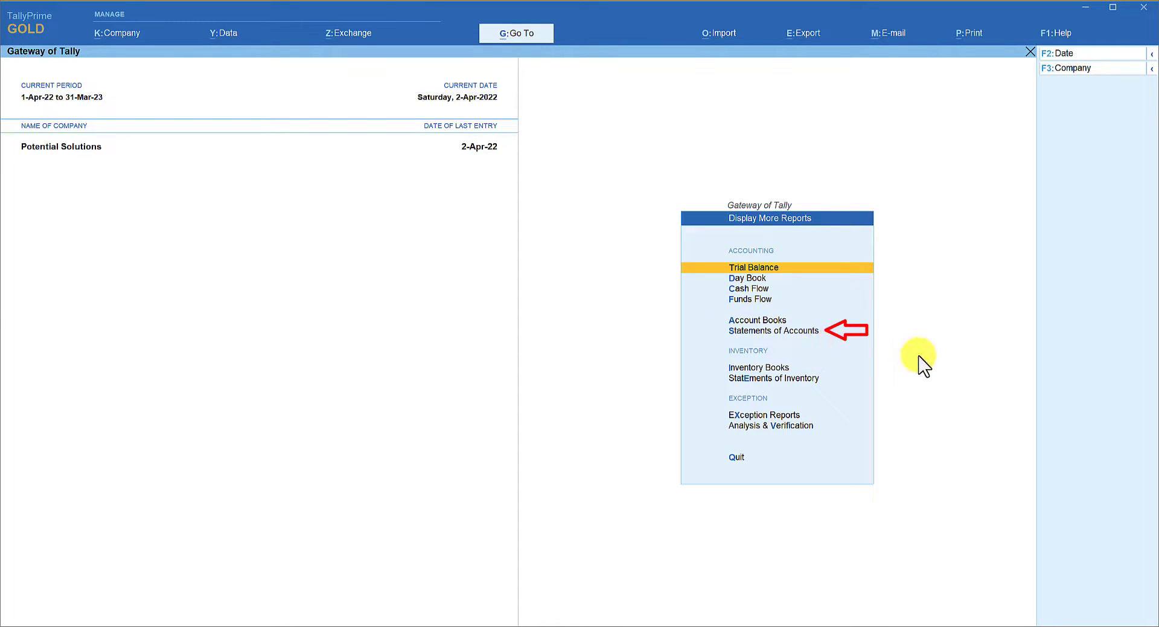
pyautogui.press('Down')
pyautogui.press('Down')
pyautogui.press('Down')
pyautogui.press('Down')
pyautogui.press('Down')
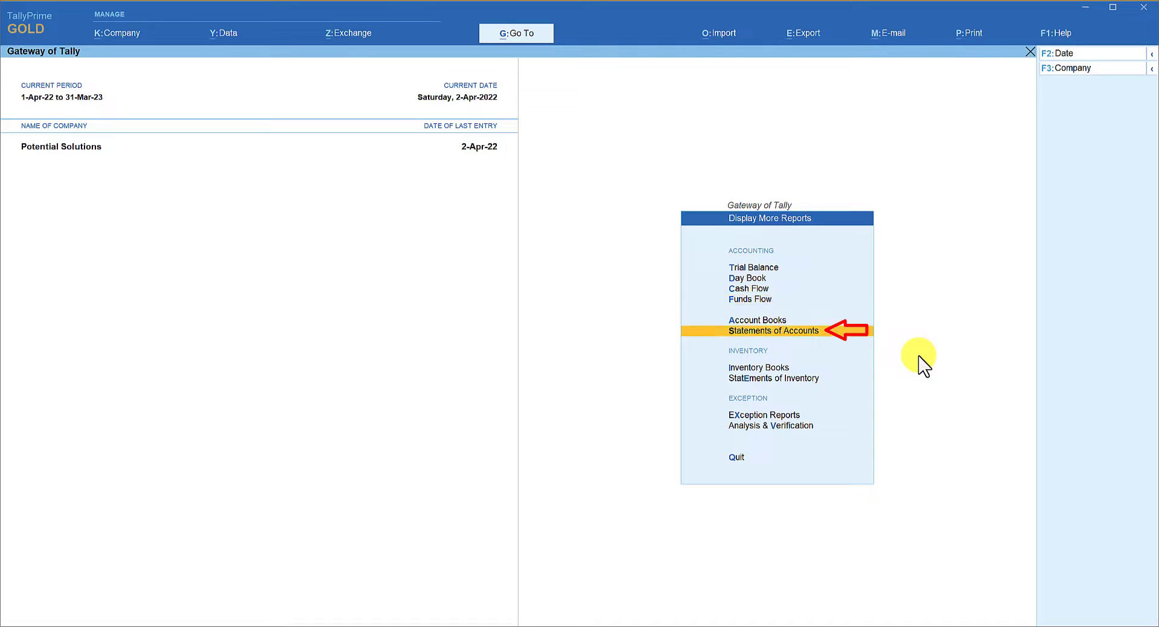
pyautogui.press('Return')
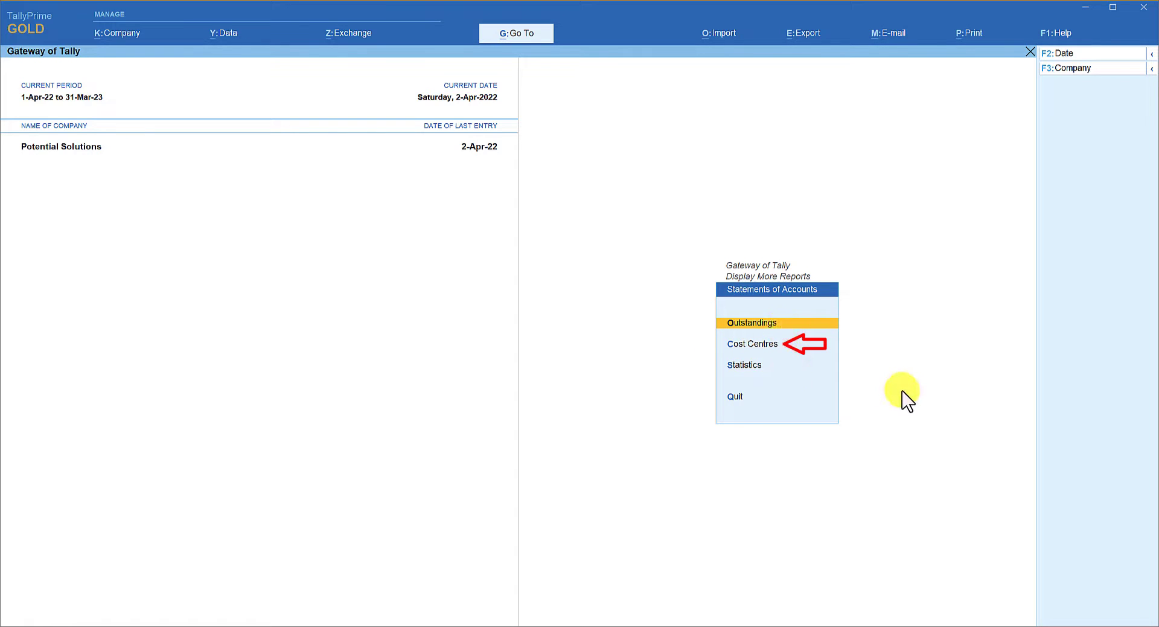
pyautogui.press('Down')
pyautogui.press('Down')
pyautogui.press('Up')
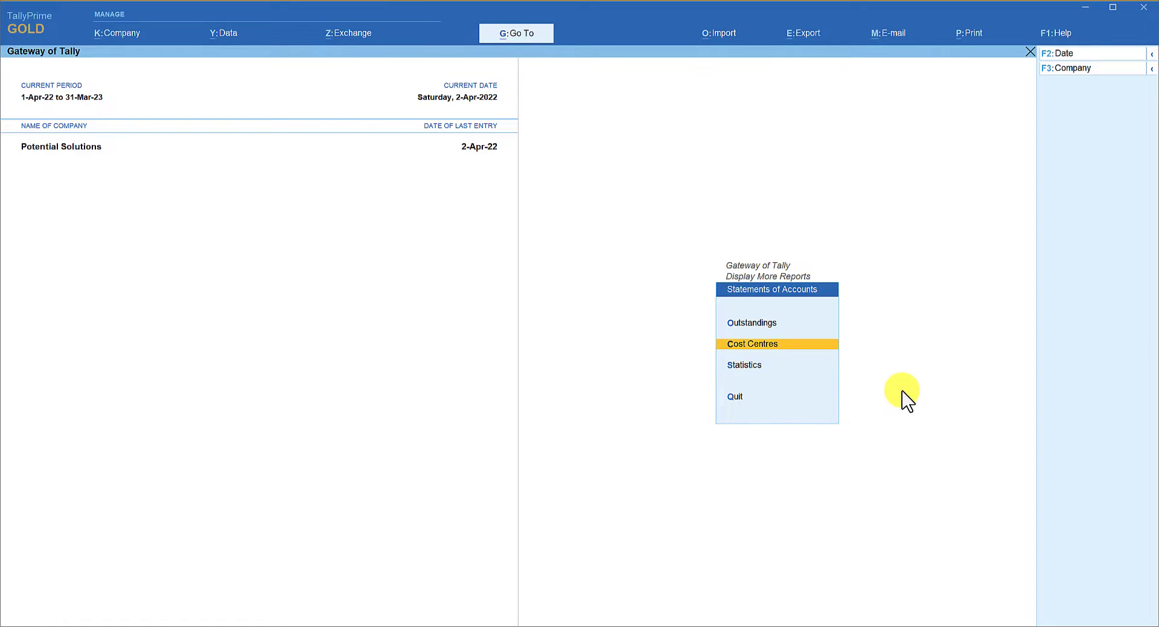
pyautogui.press('Return')
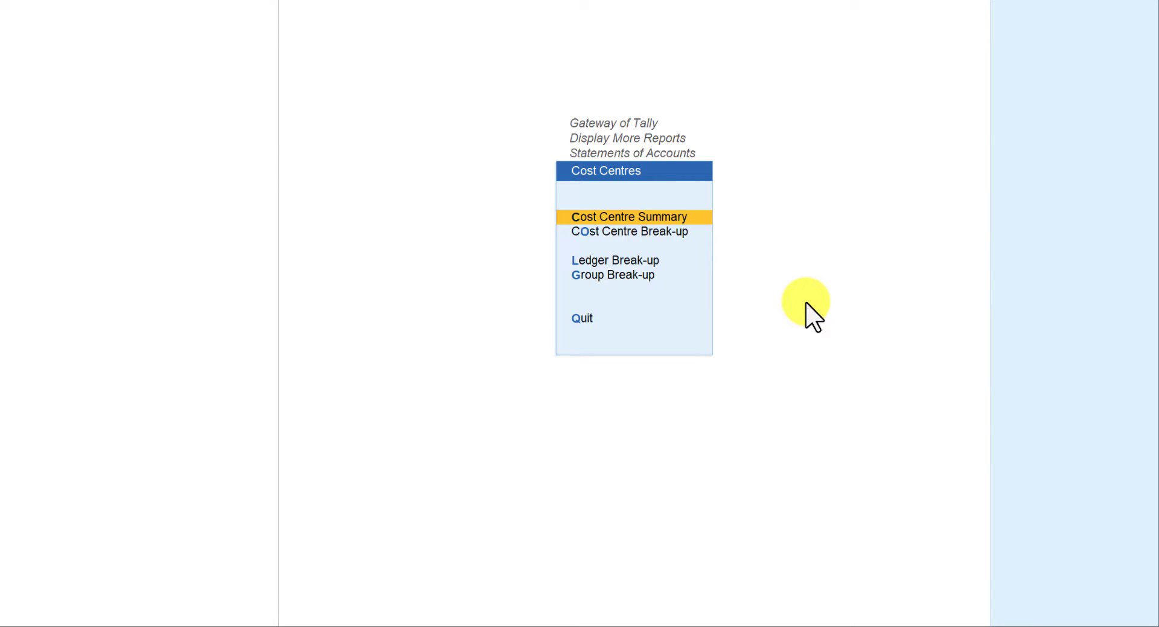
# Step: Open the Cost Centre Summary and examine the debit, credit and closing balance of each person's cost centre
pyautogui.press('Return')
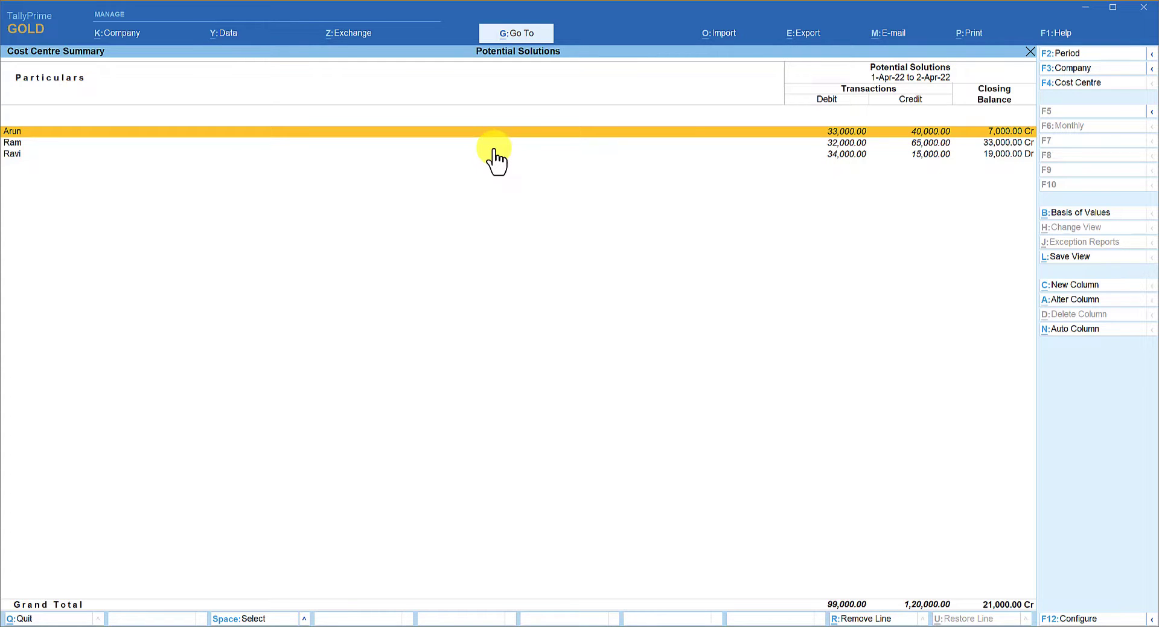
pyautogui.click(845, 145)
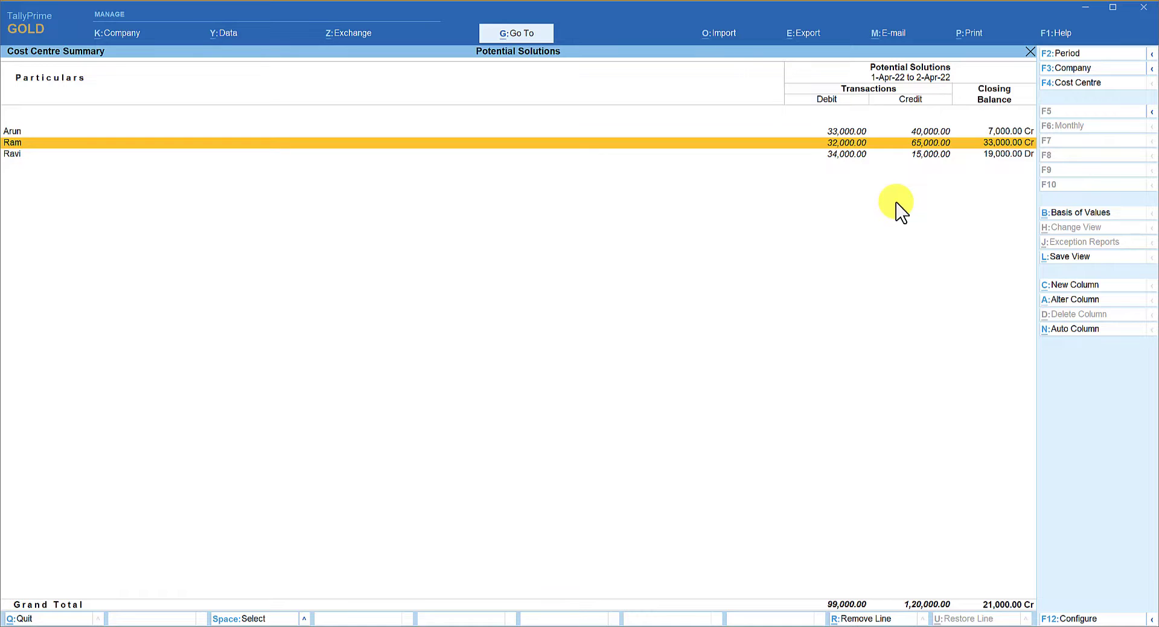
pyautogui.press('Down')
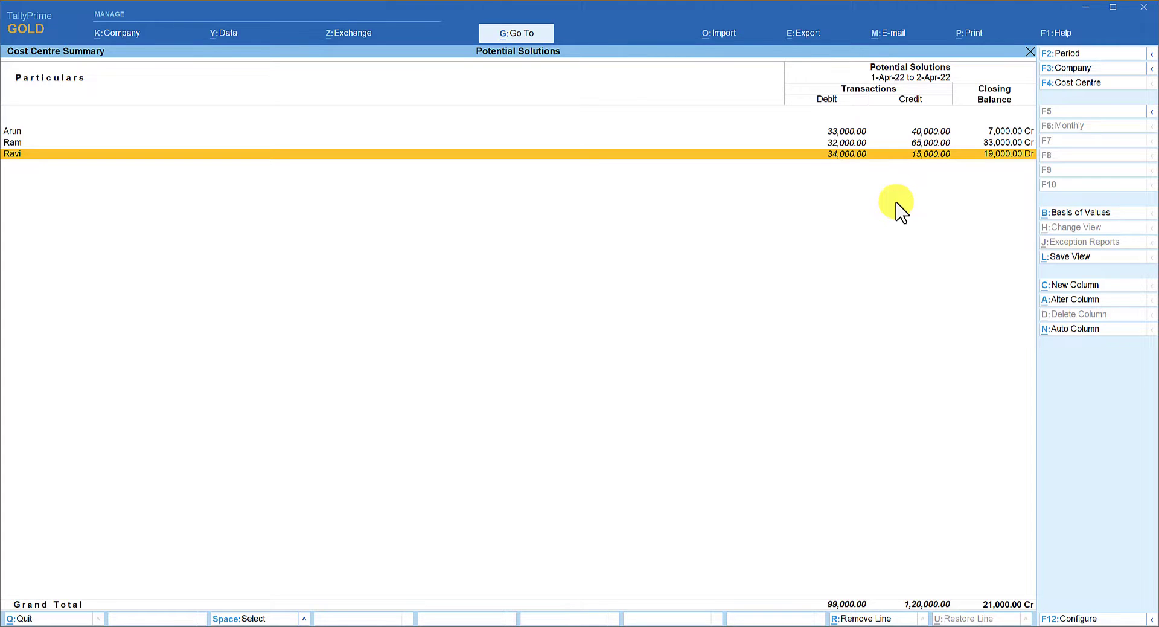
# Step: Leave the summary and open the Cost Centre Break-up report for the first person's cost centre
pyautogui.press('Escape')
pyautogui.press('Down')
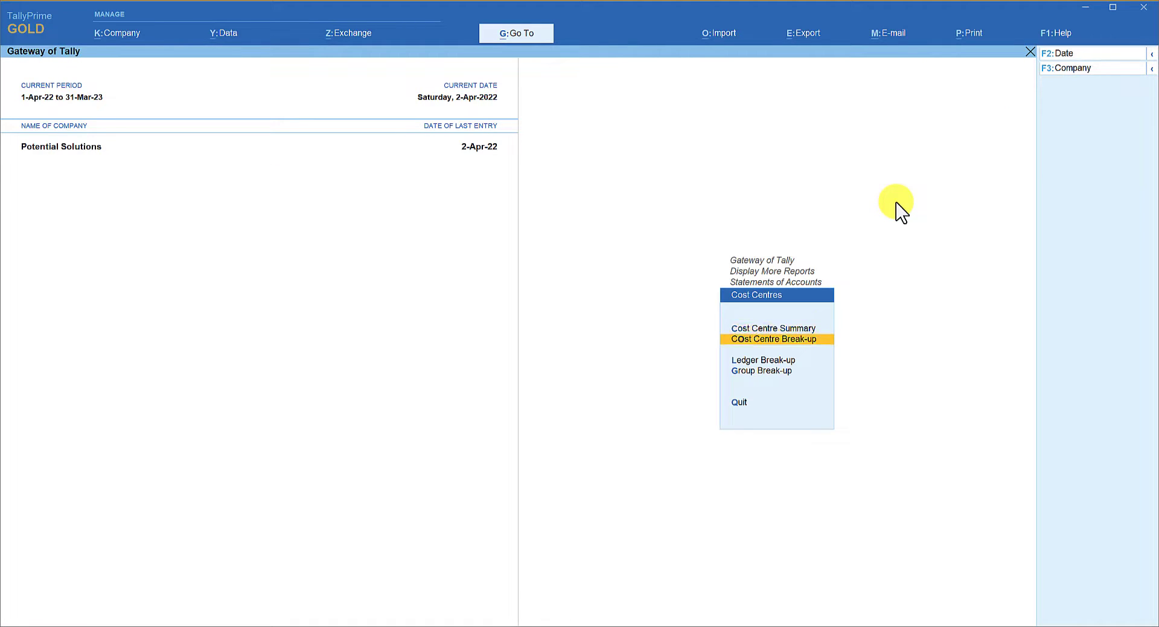
pyautogui.press('Return')
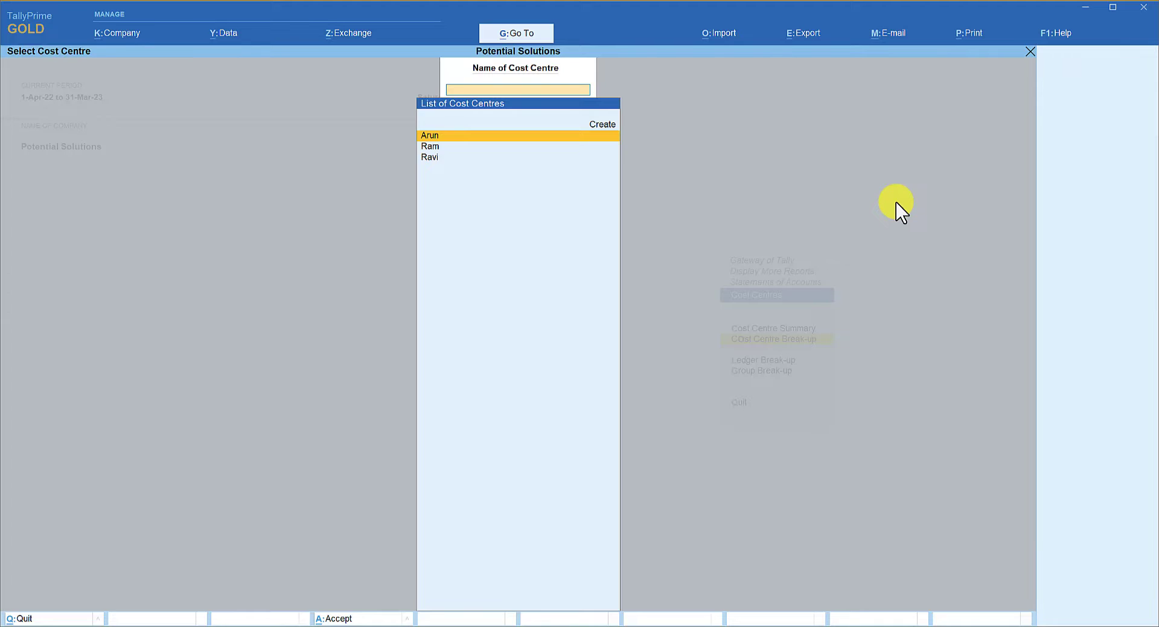
pyautogui.press('Return')
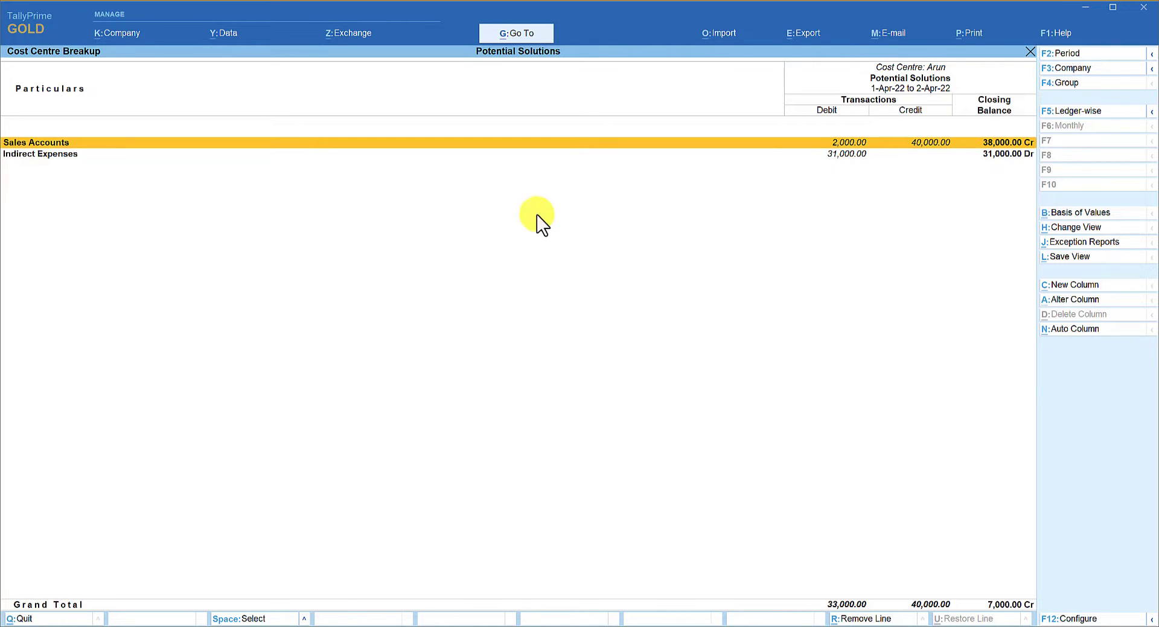
# Step: Expand the break-up report to its detailed format and examine the salary, sales promotion, telephone and travelling expense ledgers
pyautogui.hotkey('alt', 'F5')
pyautogui.hotkey('alt', 'F5')
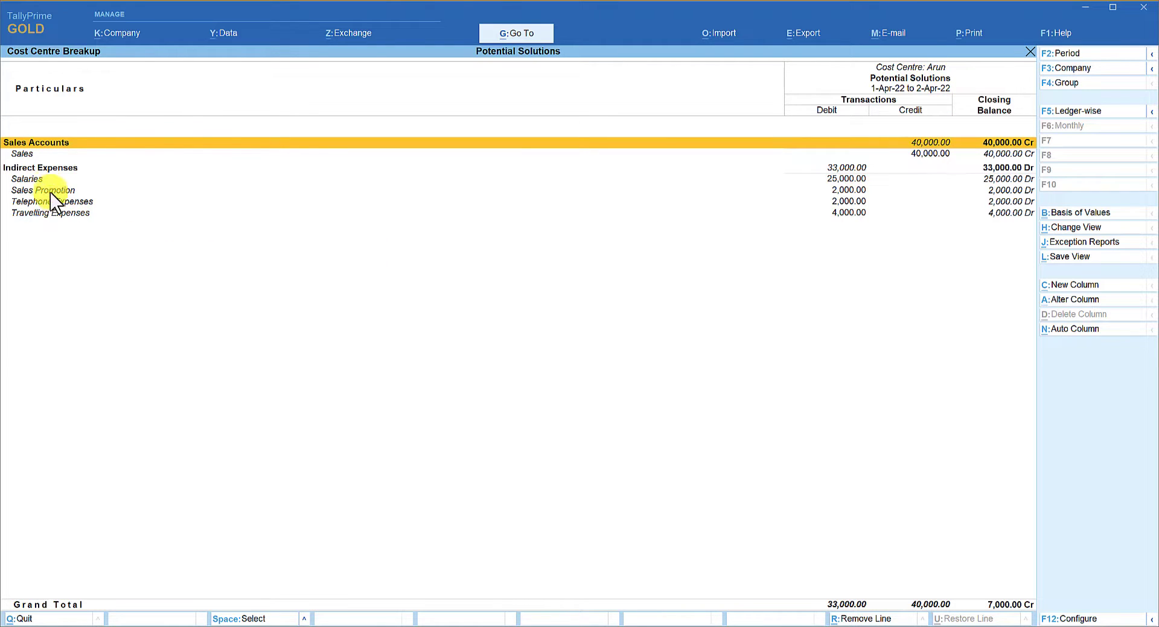
pyautogui.press('Down')
pyautogui.press('Down')
pyautogui.press('Down')
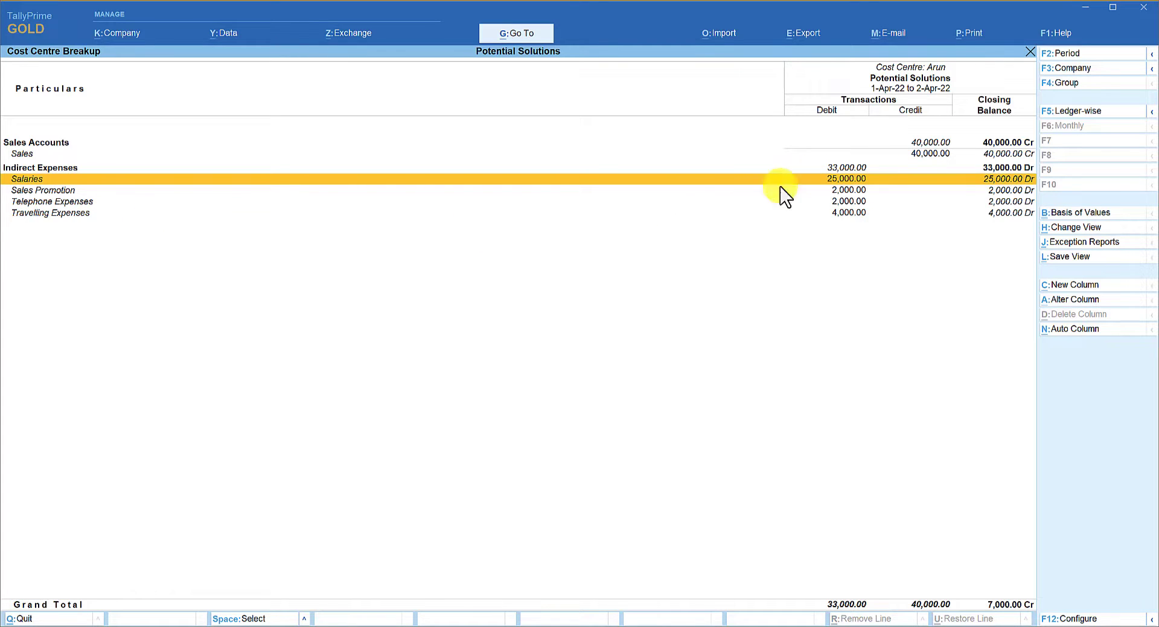
pyautogui.press('Down')
pyautogui.press('Down')
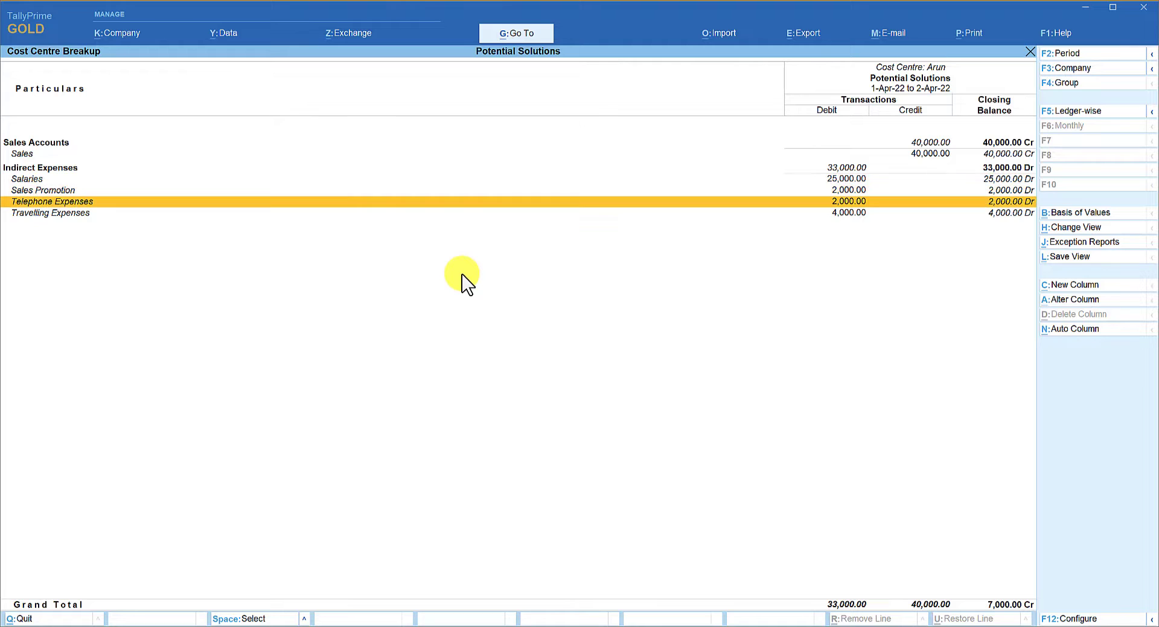
pyautogui.press('Down')
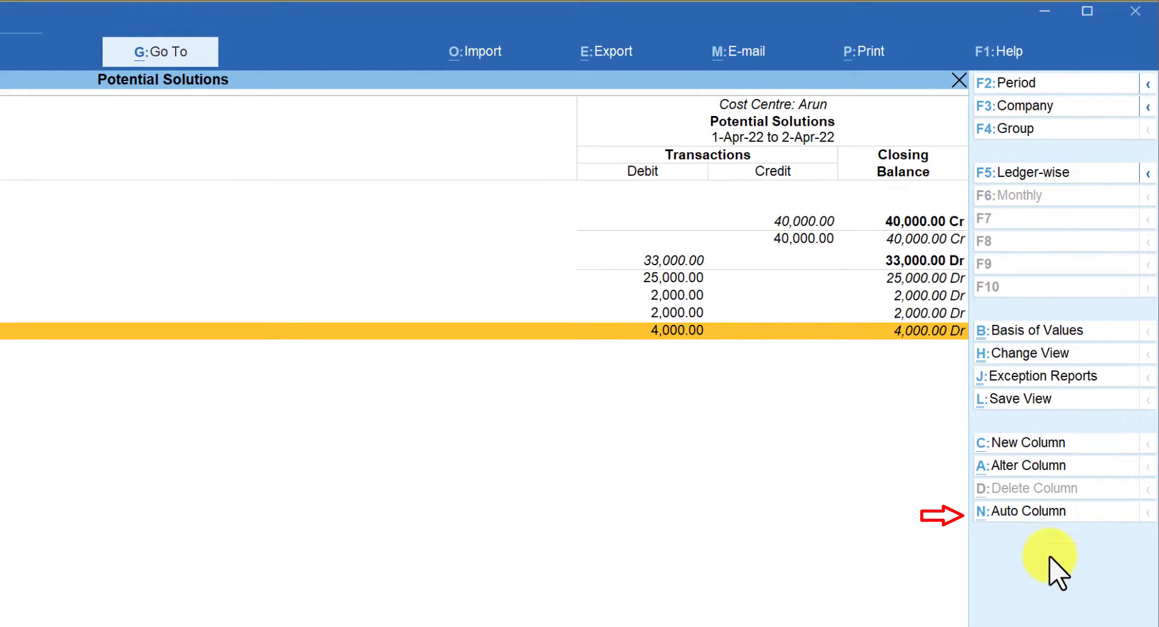
# Step: Add automatic columns by Cost Centres to the break-up report, leaving the total column option blank
pyautogui.click(1040, 512)
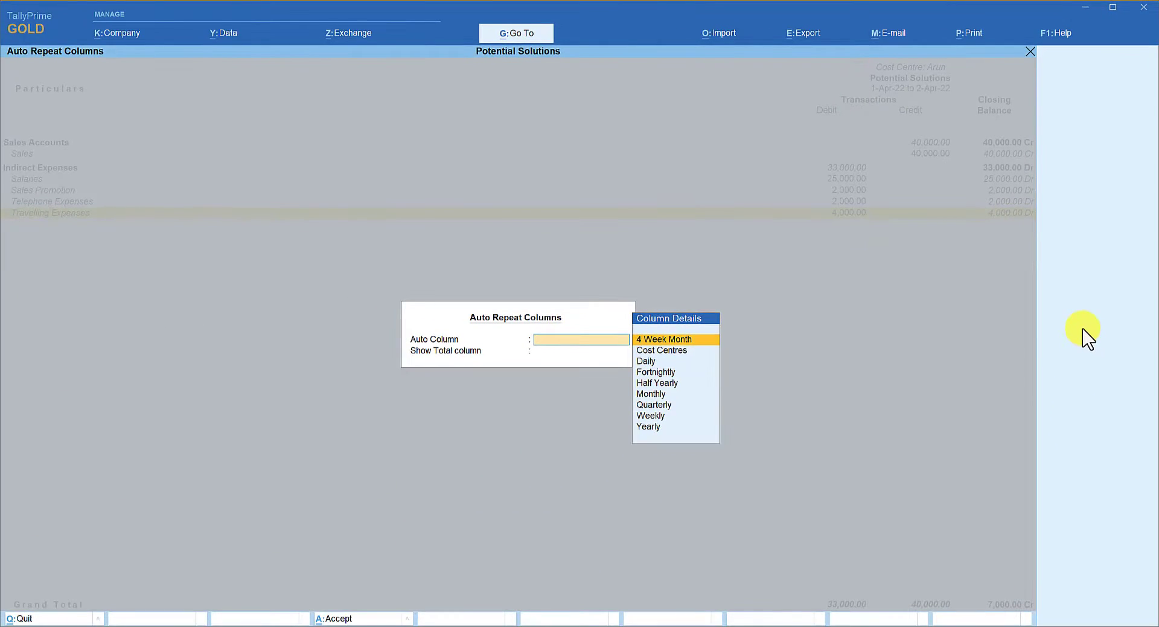
pyautogui.press('Down')
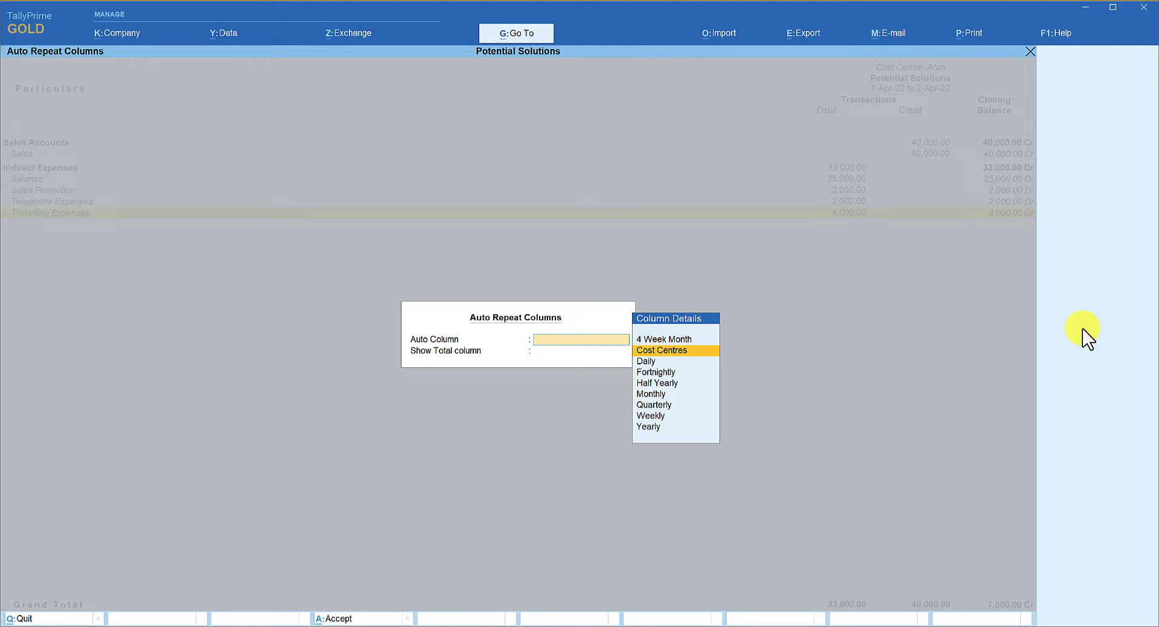
pyautogui.press('Return')
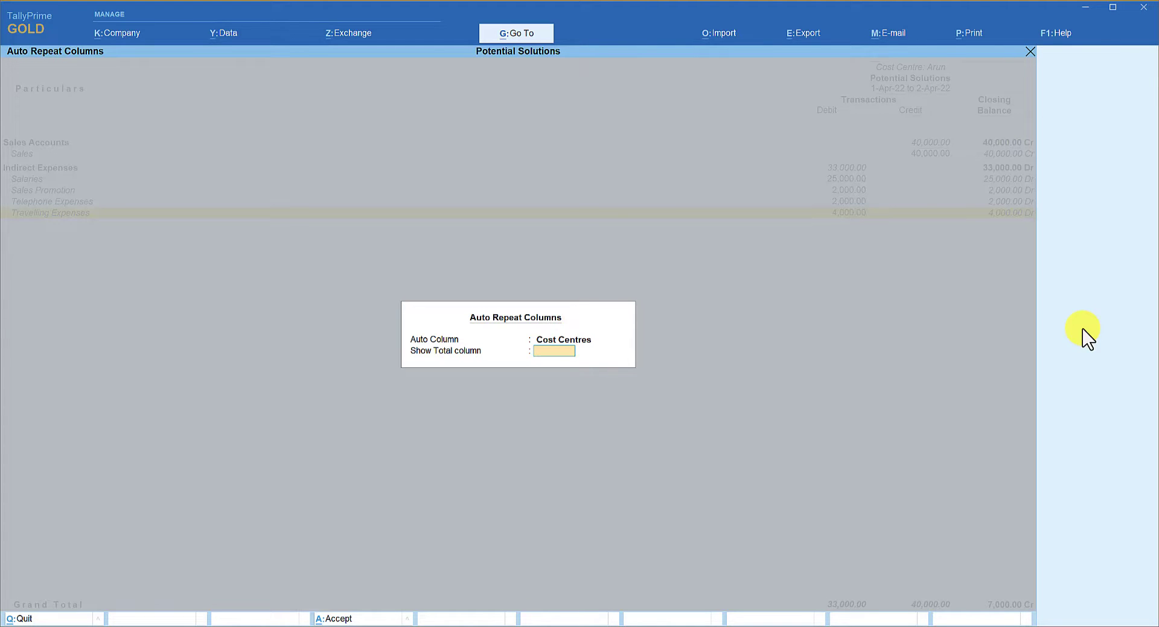
pyautogui.press('Return')
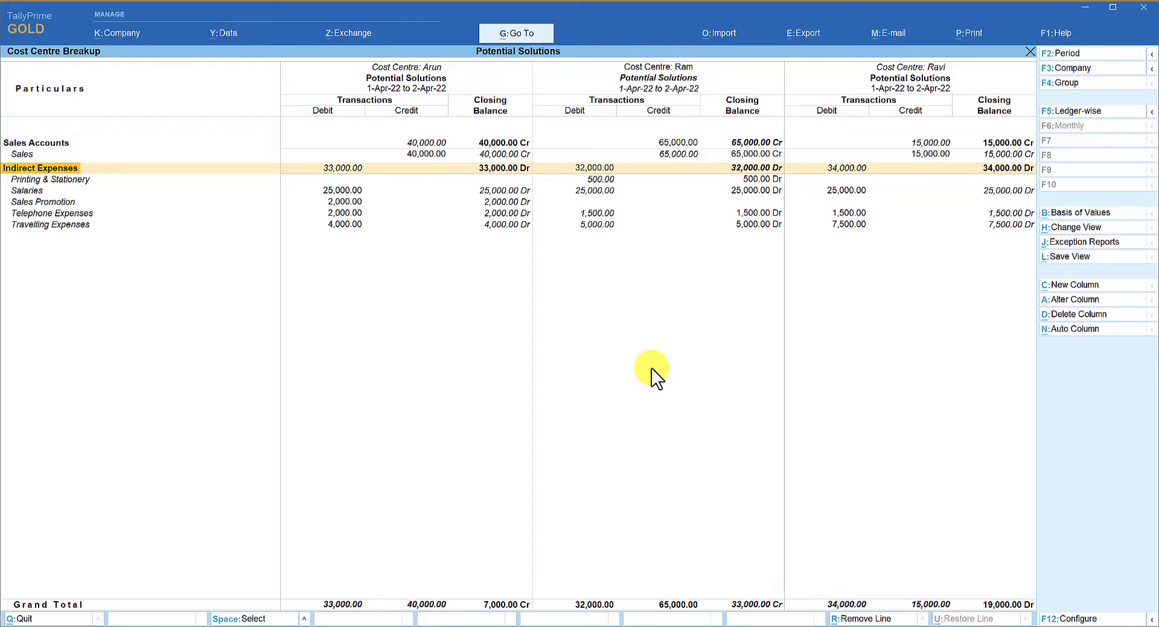
# Step: Set Show Closing Balance to No in the report configuration, apply it, and return to the Cost Centres reports list
pyautogui.press('F12')
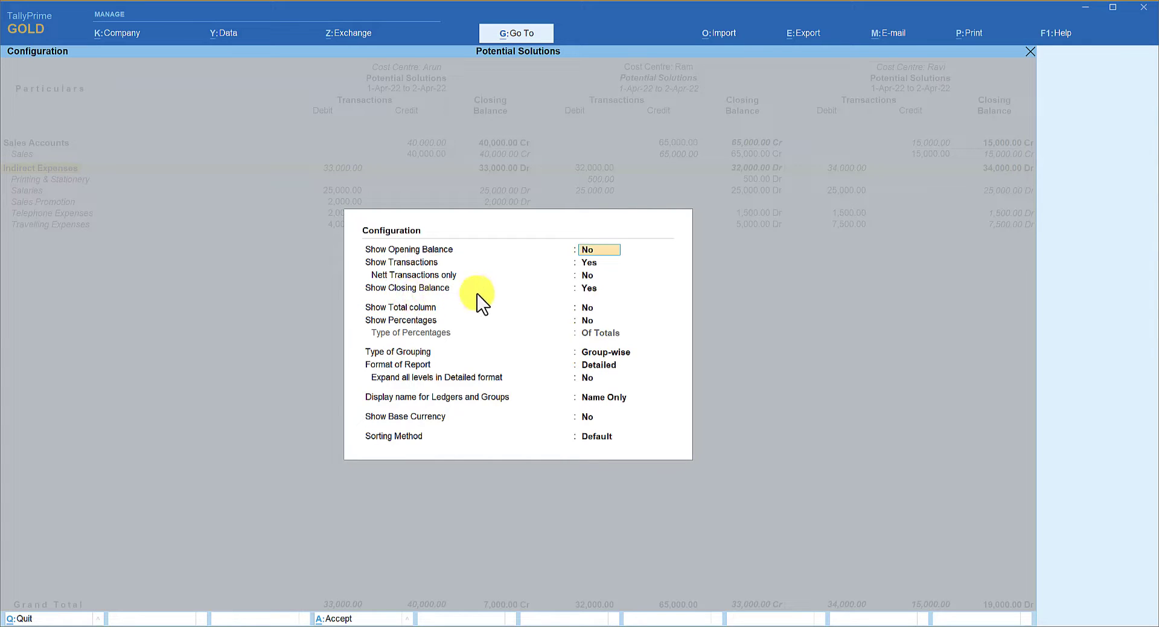
pyautogui.click(588, 291)
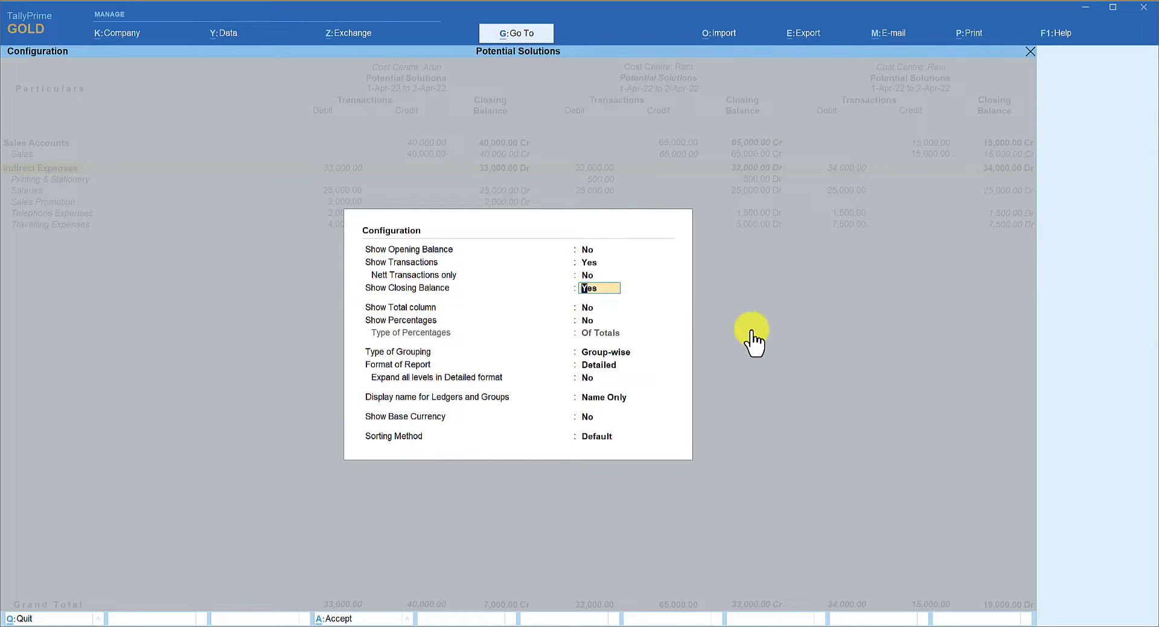
pyautogui.write('n')
pyautogui.press('Return')
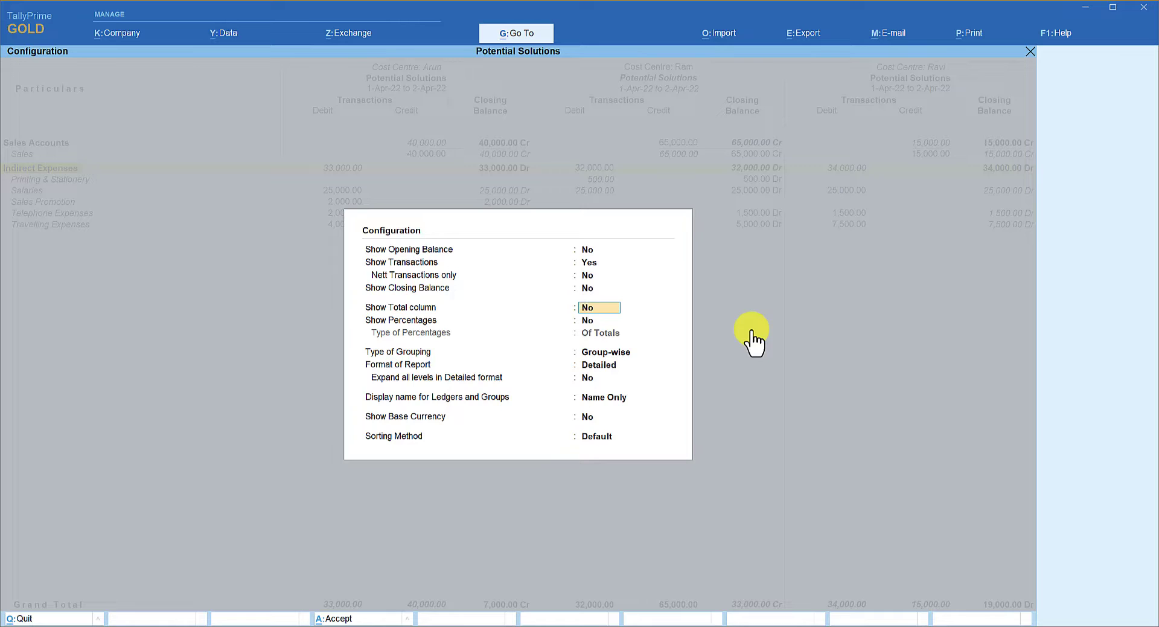
pyautogui.hotkey('ctrl', 'a')
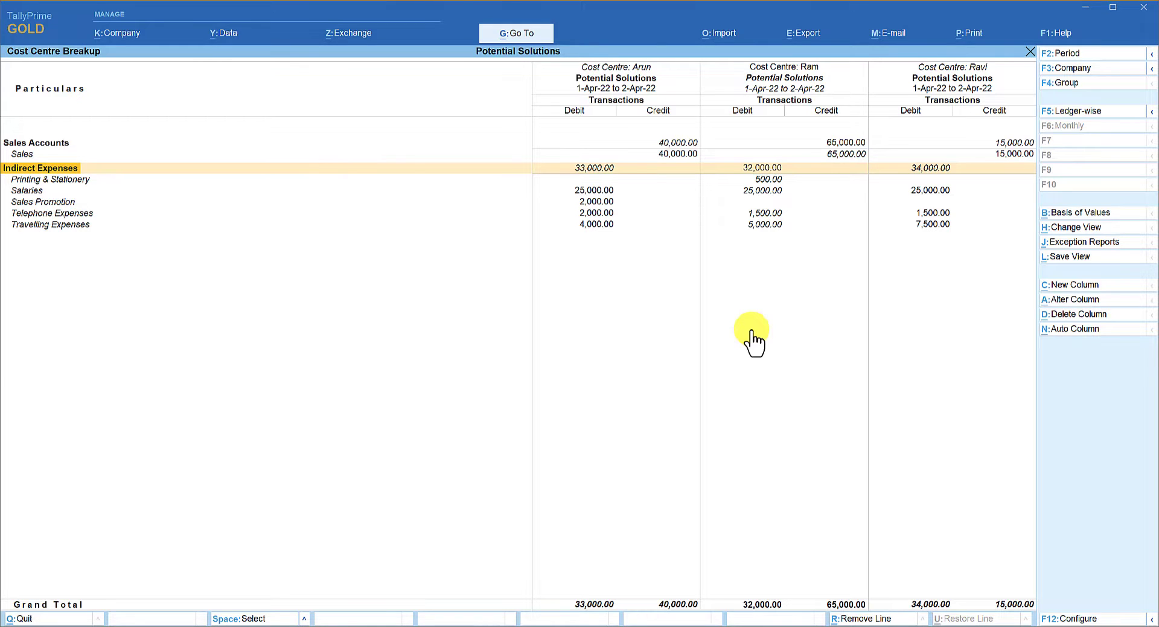
pyautogui.press('Escape')
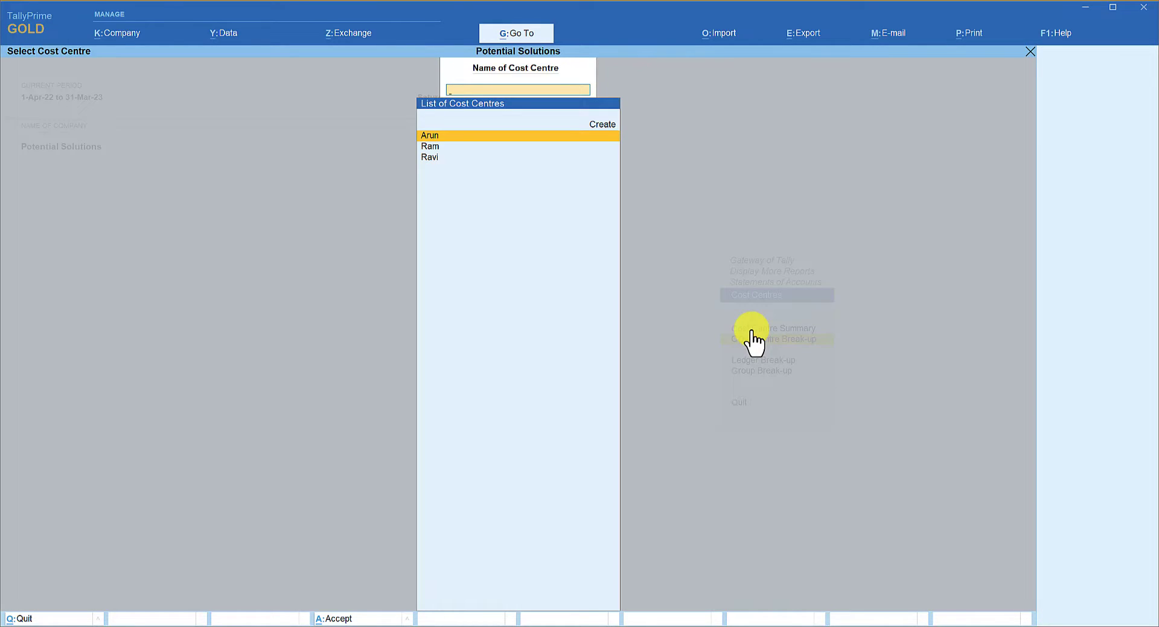
pyautogui.press('Escape')
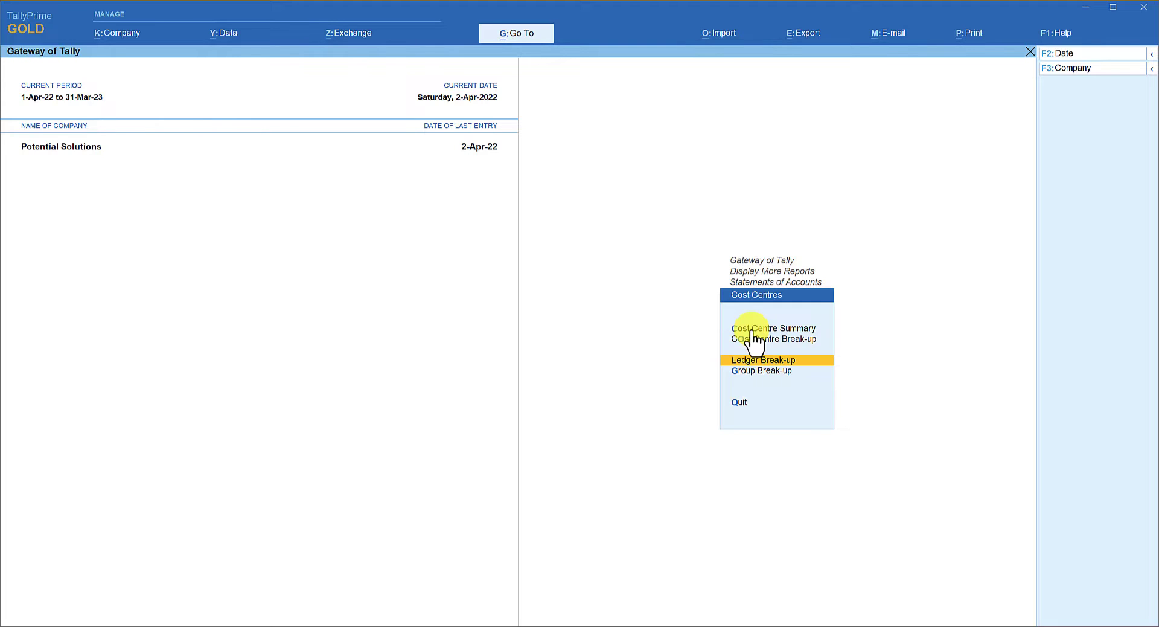
# Step: Open the Ledger Break-up report for the Salaries ledger
pyautogui.press('Return')
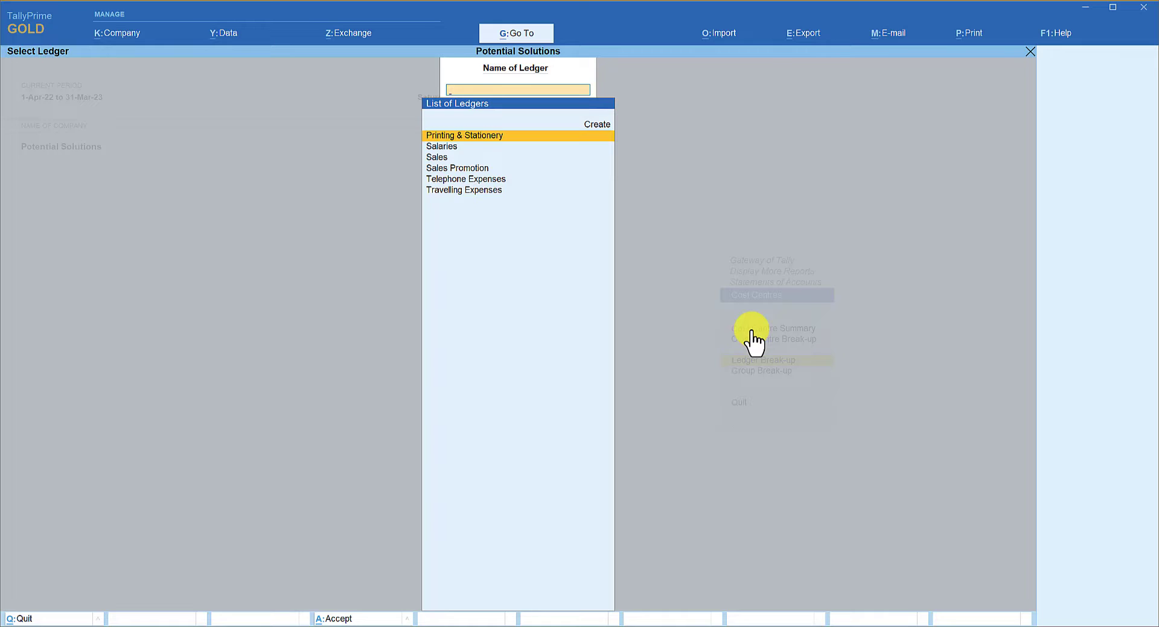
pyautogui.press('Down')
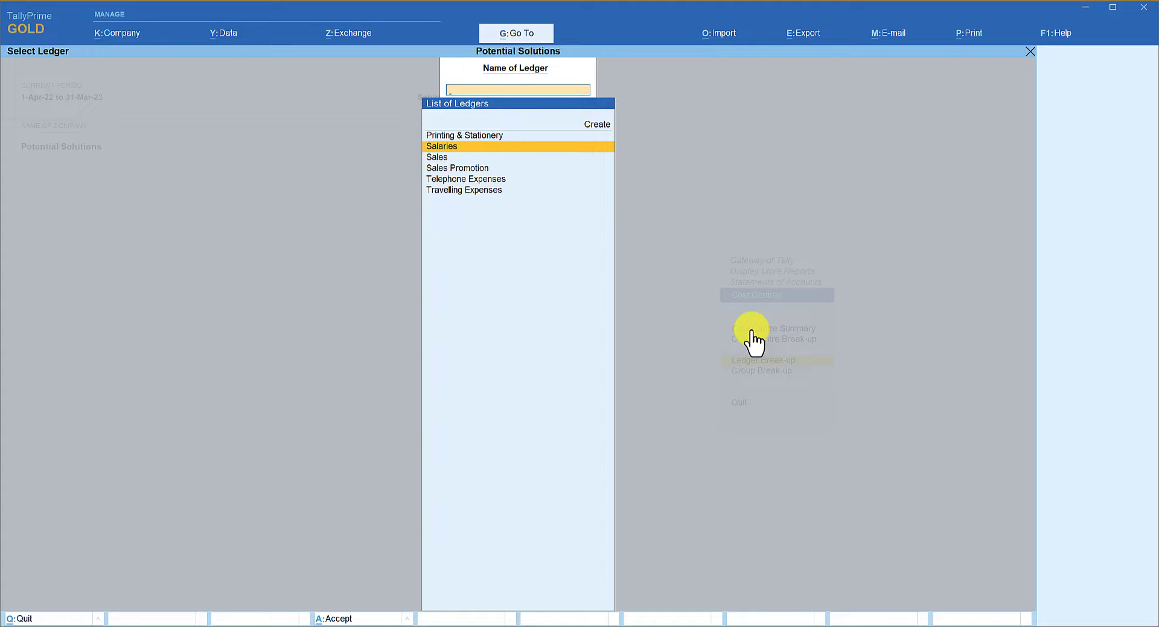
pyautogui.press('Return')
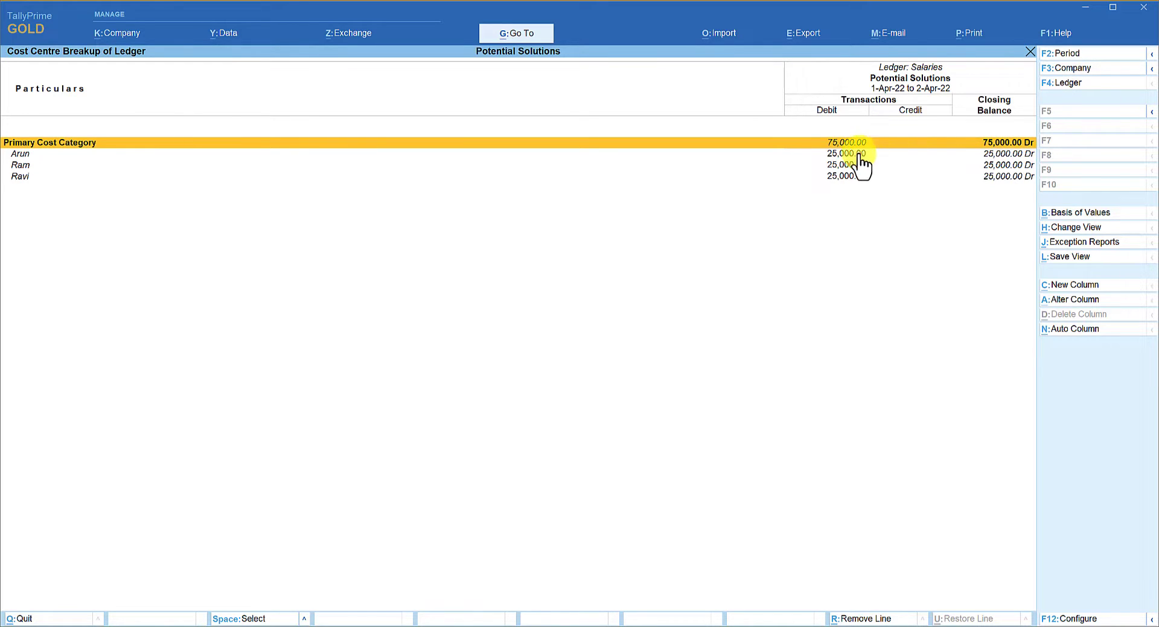
# Step: Examine the salary amount allocated to each person's cost centre, and return to the Cost Centres reports list
pyautogui.press('Down')
pyautogui.press('Down')
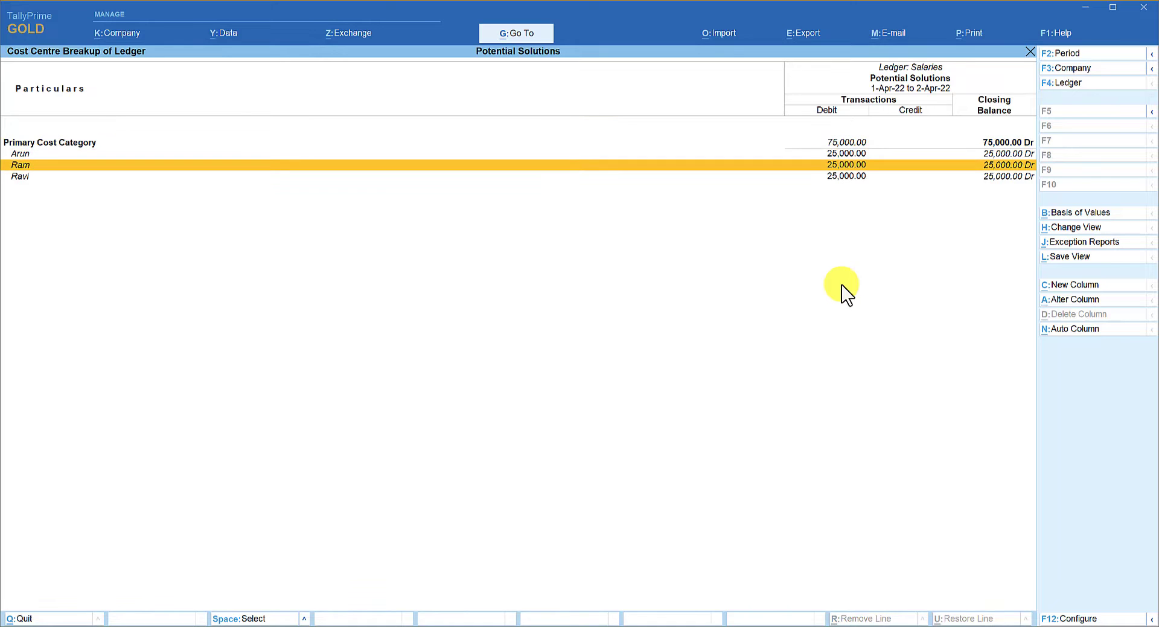
pyautogui.press('Up')
pyautogui.press('Up')
pyautogui.press('Down')
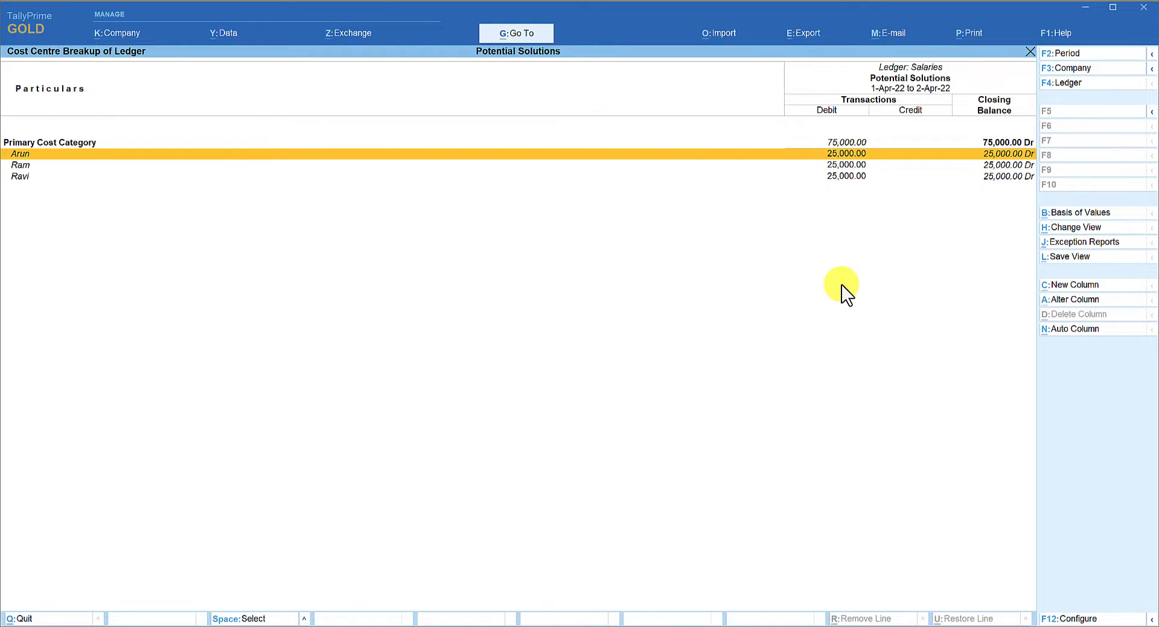
pyautogui.press('Down')
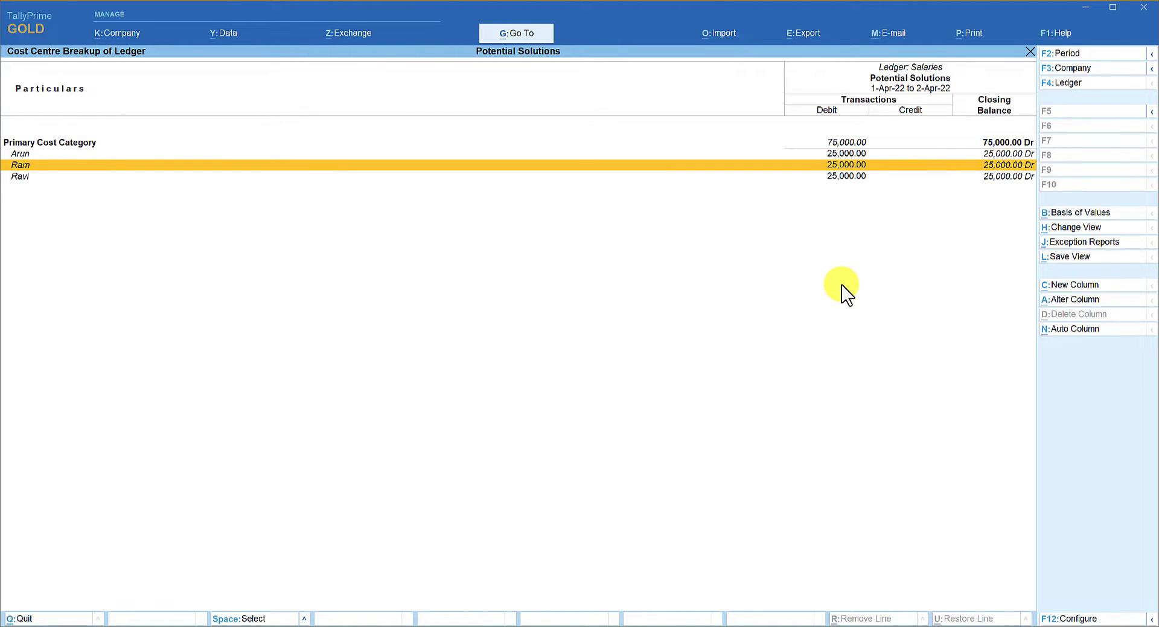
pyautogui.press('Down')
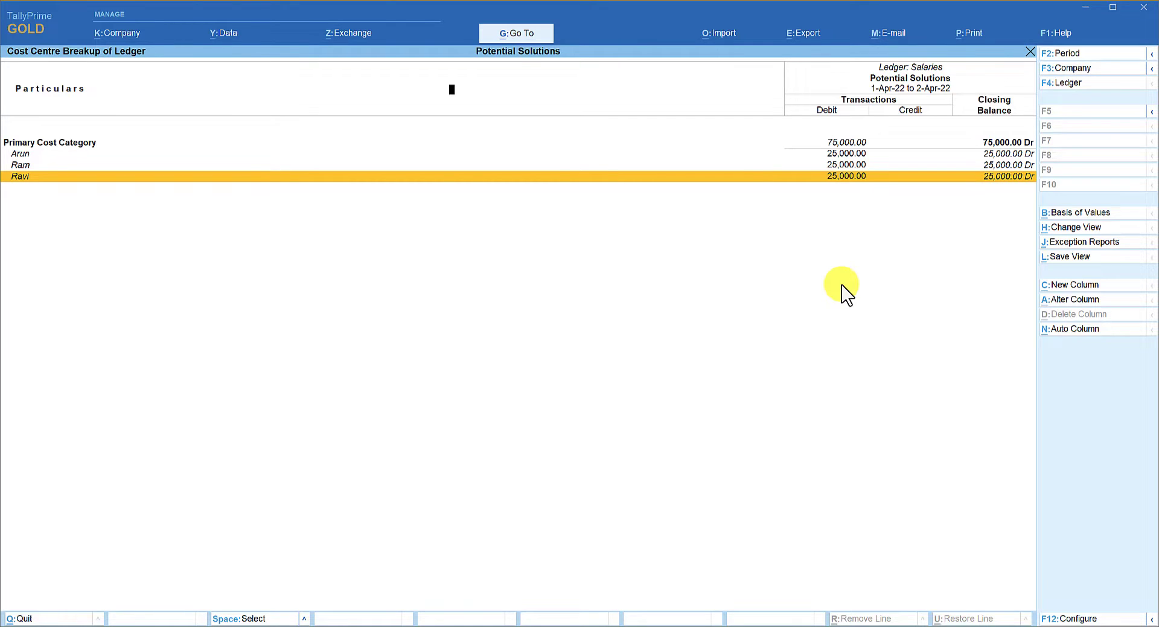
pyautogui.press('F4')
pyautogui.press('Escape')
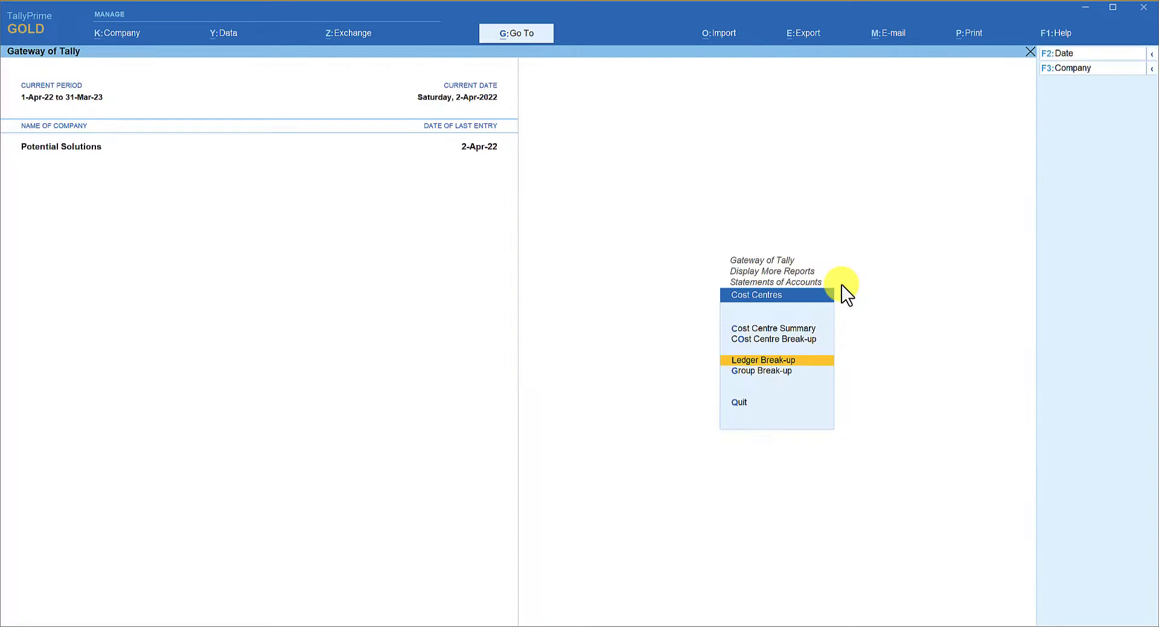
# Step: Open the Group Break-up report for the Indirect Expenses group
pyautogui.press('Down')
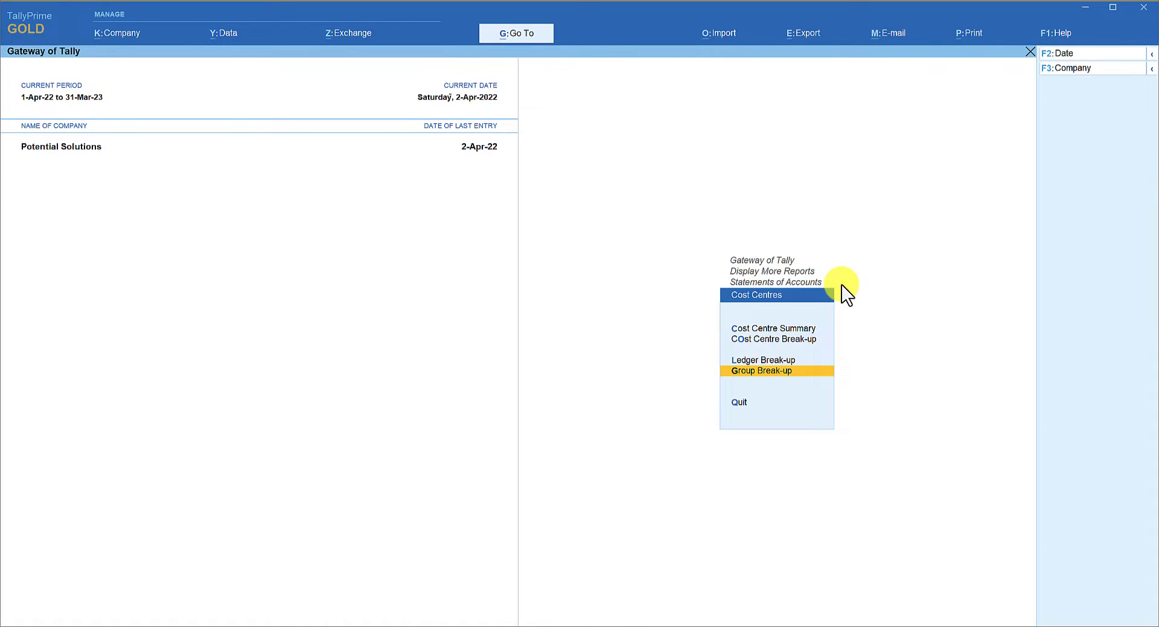
pyautogui.press('Return')
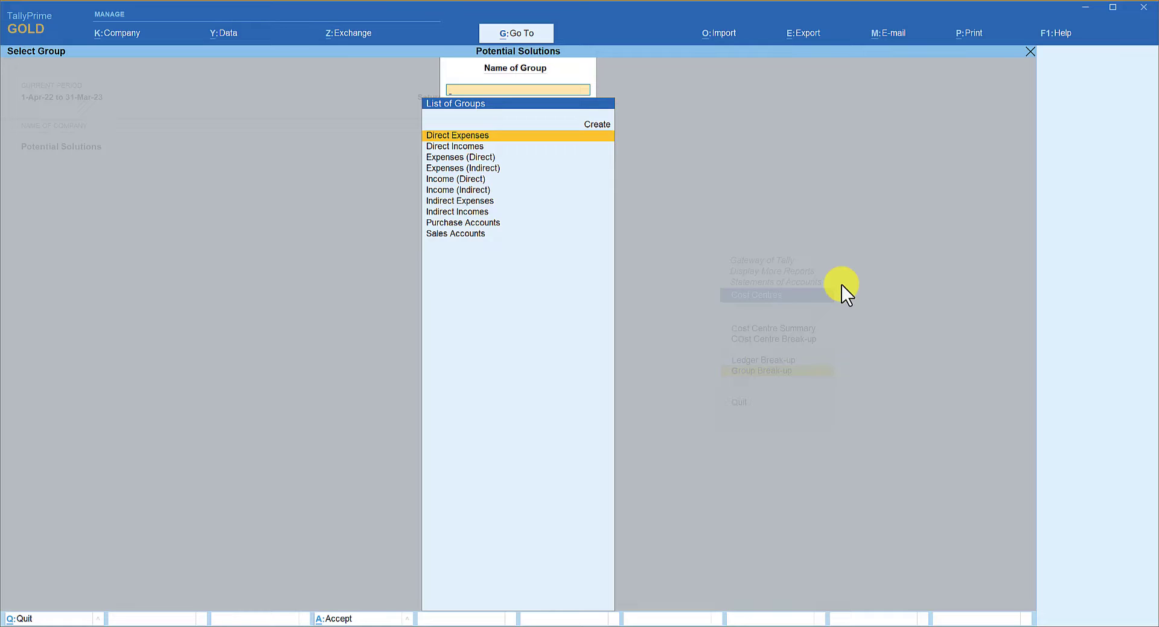
pyautogui.press('Down')
pyautogui.press('Down')
pyautogui.press('Down')
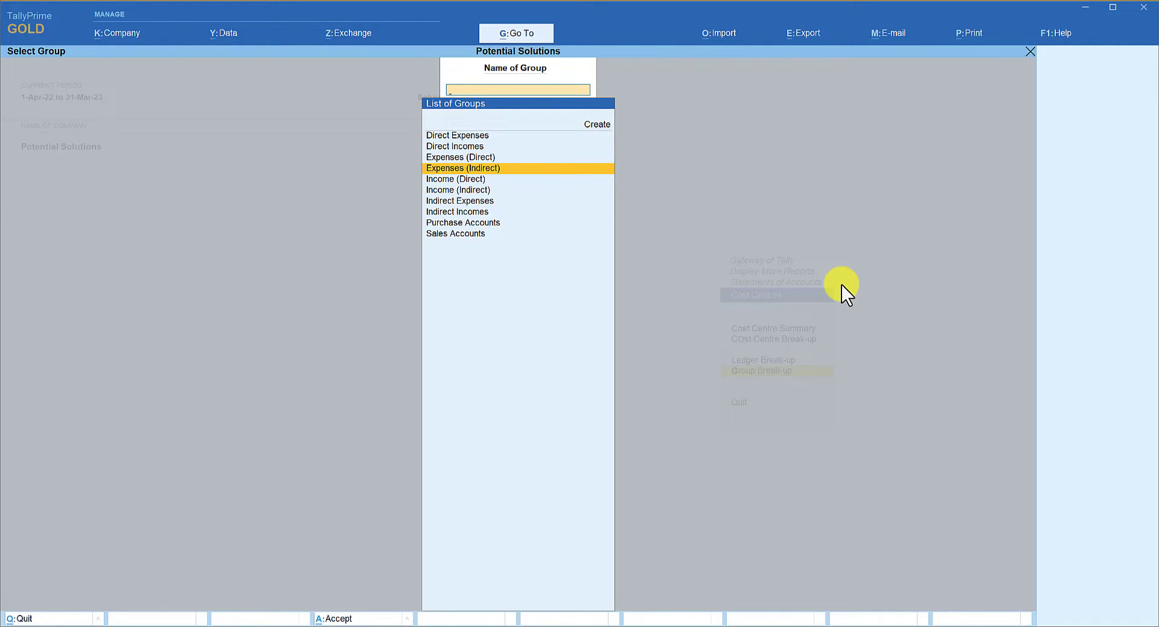
pyautogui.press('Down')
pyautogui.press('Down')
pyautogui.press('Down')
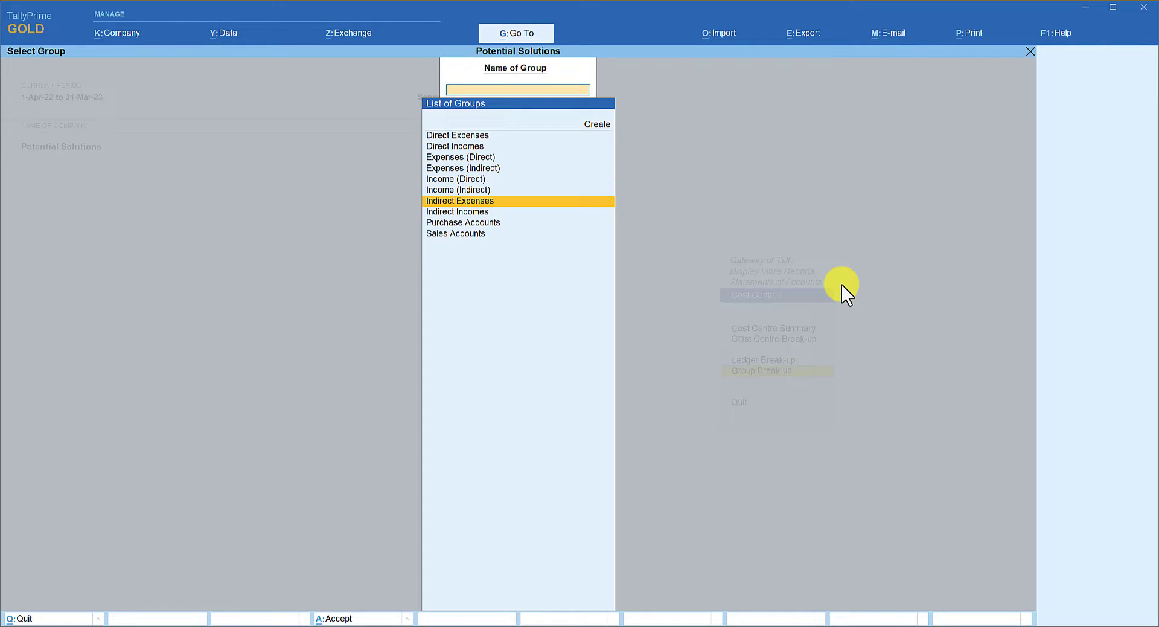
pyautogui.press('Return')
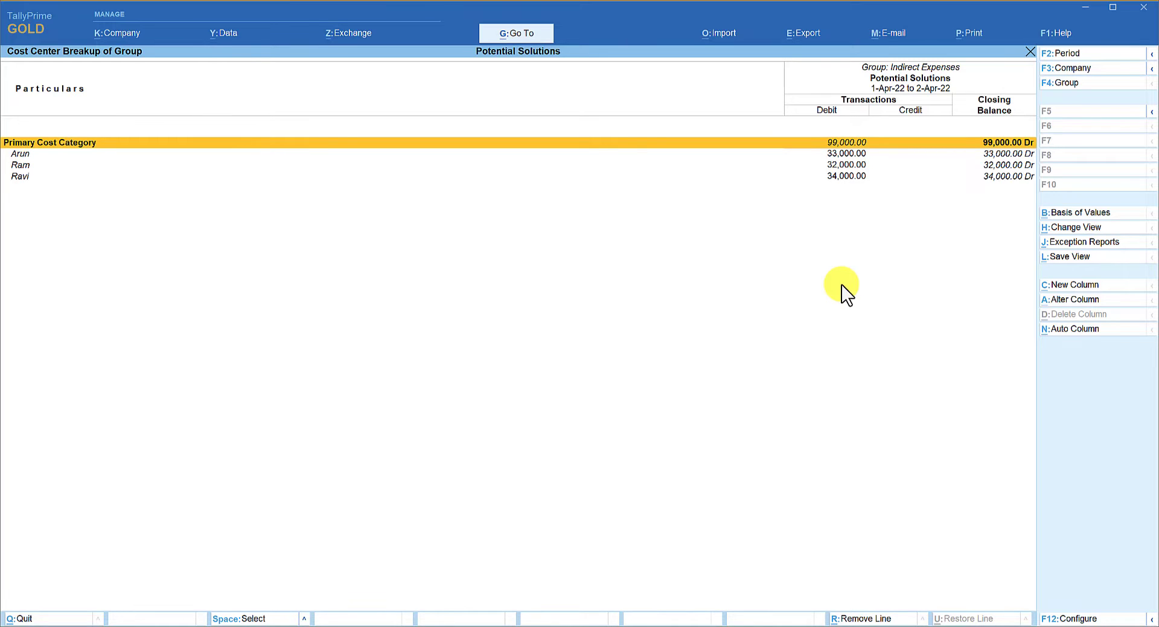
# Step: Examine the indirect expenses of each person's cost centre, and close the Group Break-up report
pyautogui.press('Down')
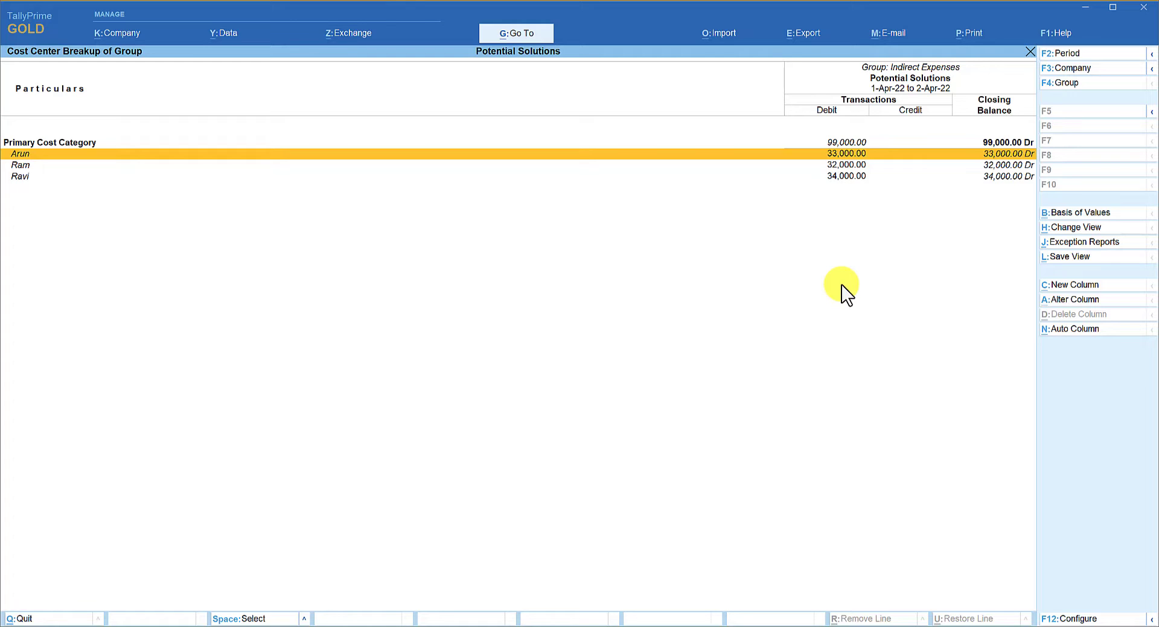
pyautogui.press('Down')
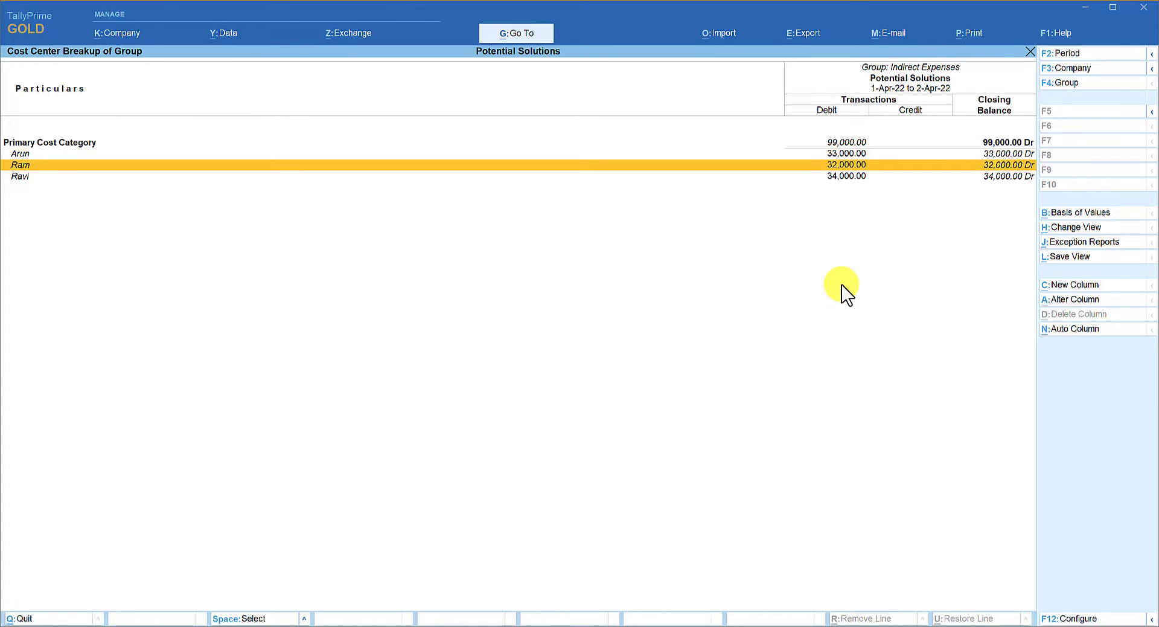
pyautogui.press('Down')
pyautogui.press('Escape')
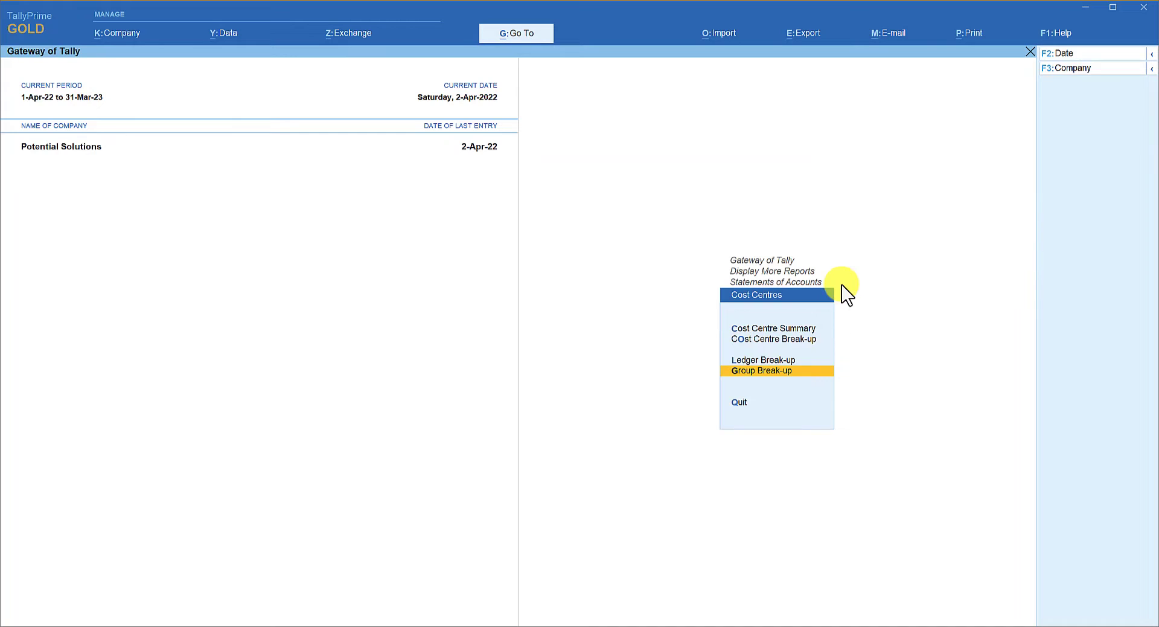